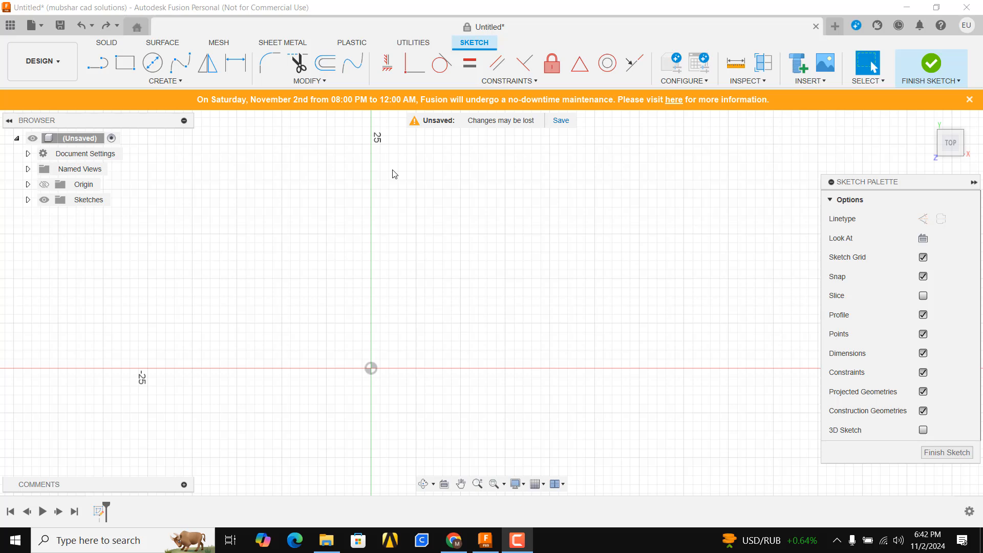
# - Sketch a single sloping line above the origin, rising from just left of the vertical axis to its right side
pyautogui.press('l')
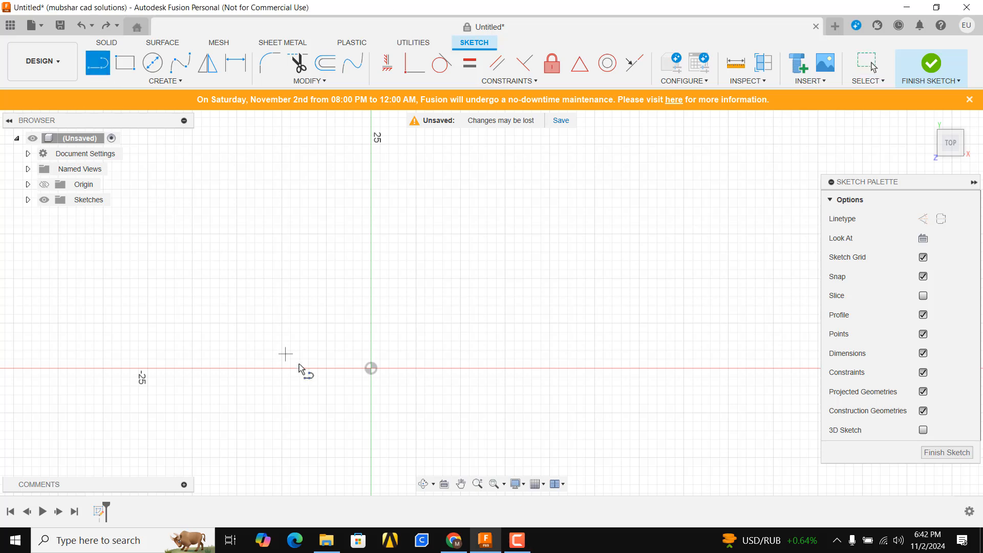
pyautogui.click(326, 340)
pyautogui.click(486, 189)
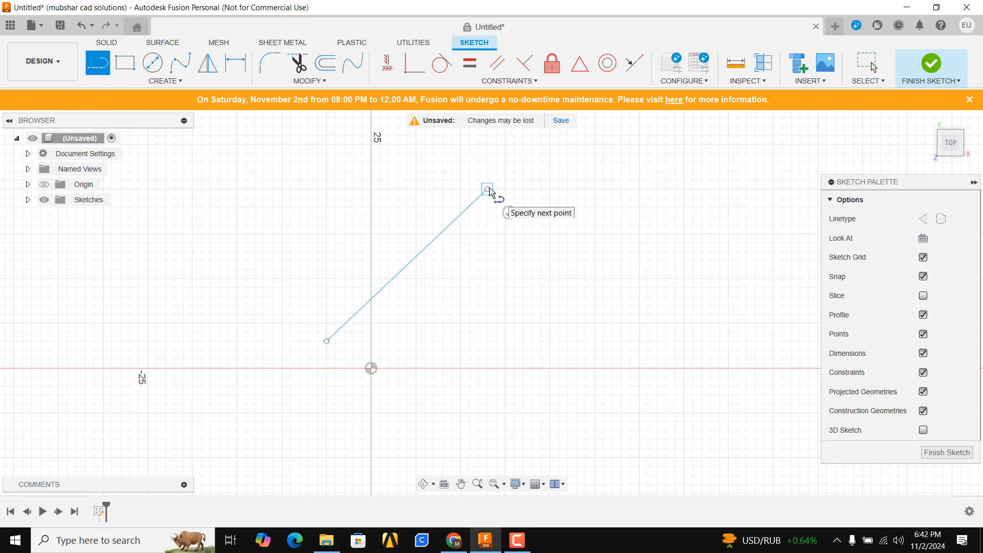
pyautogui.press('Escape')
# - Sketch a second, gently rising line above the horizontal axis, to the right of the first line
pyautogui.scroll(-2, 472, 307)
pyautogui.moveTo(472, 307); pyautogui.dragTo(424, 270, button='middle')
pyautogui.press('l')
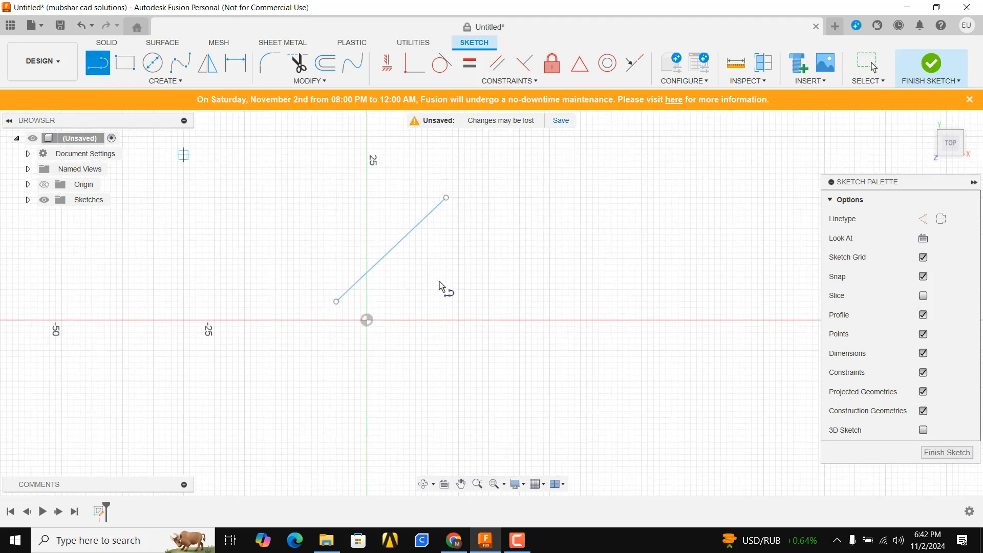
pyautogui.click(416, 290)
pyautogui.click(599, 234)
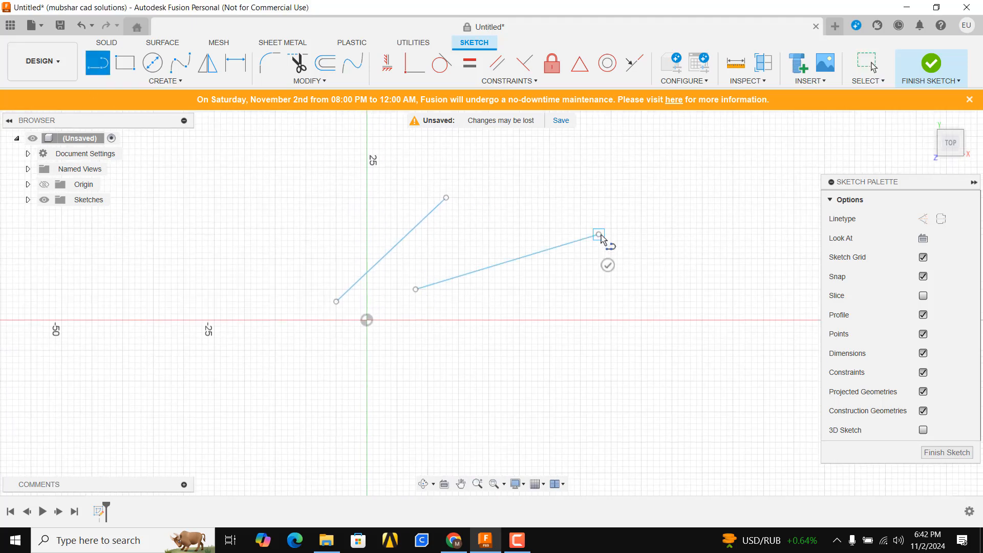
pyautogui.press('Escape')
# - Sketch a third, steeply falling line below the horizontal axis, to the right of the origin
pyautogui.press('l')
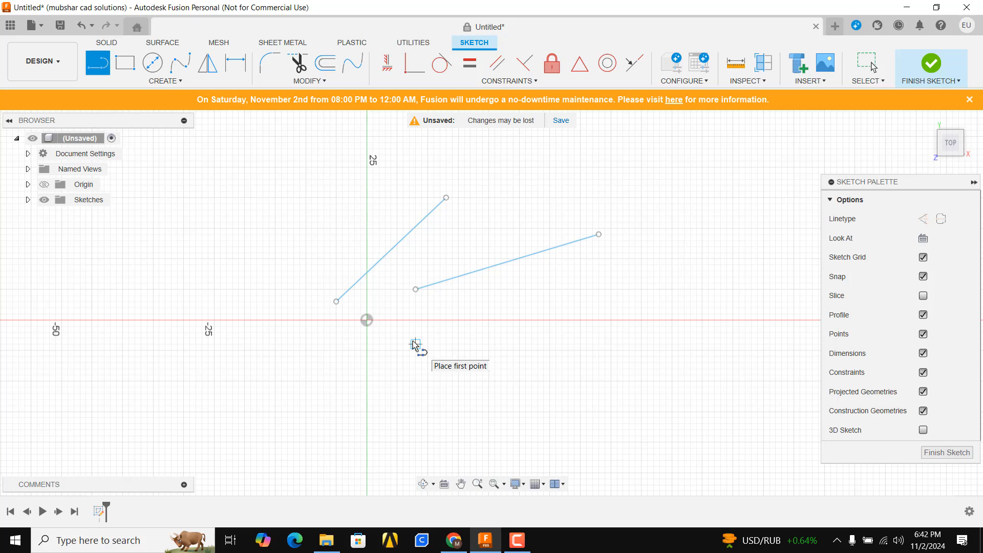
pyautogui.click(415, 344)
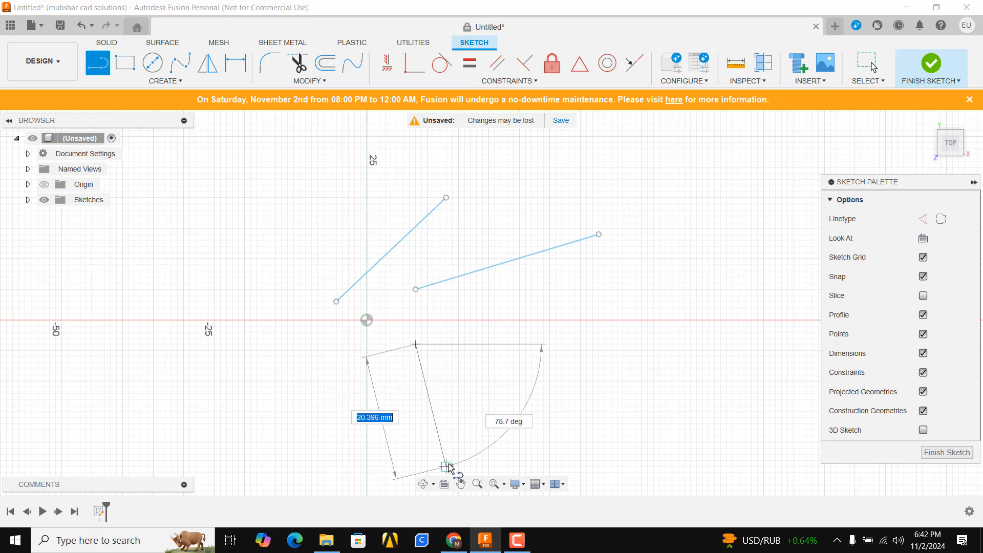
pyautogui.click(470, 466)
pyautogui.press('Escape')
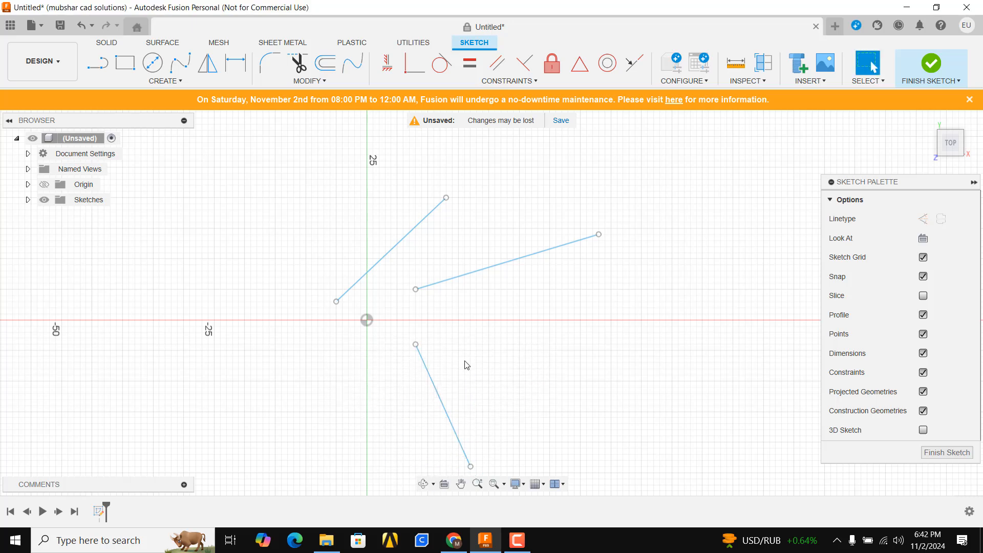
# - Apply Horizontal/Vertical constraints to make the two upper lines horizontal and the lower line vertical
pyautogui.moveTo(472, 371); pyautogui.dragTo(456, 347, button='middle')
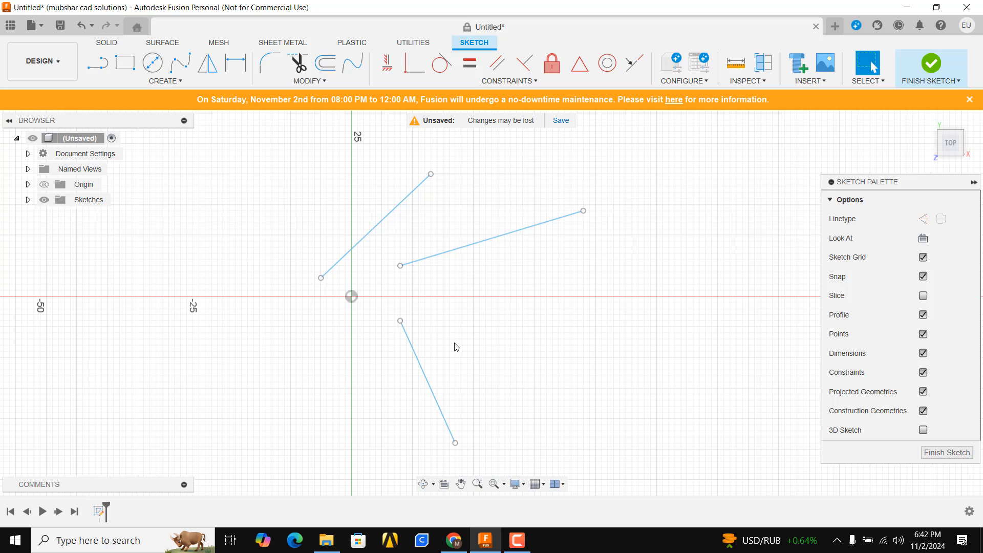
pyautogui.click(390, 66)
pyautogui.click(403, 210)
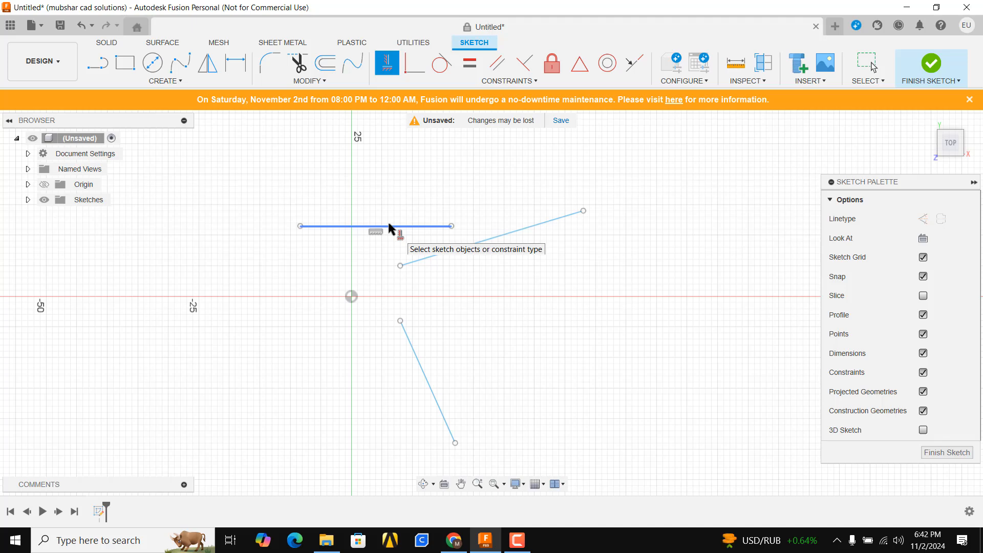
pyautogui.click(503, 232)
pyautogui.scroll(-3, 469, 402)
pyautogui.scroll(2, 470, 410)
pyautogui.scroll(-1, 470, 408)
pyautogui.moveTo(469, 408); pyautogui.dragTo(490, 342, button='middle')
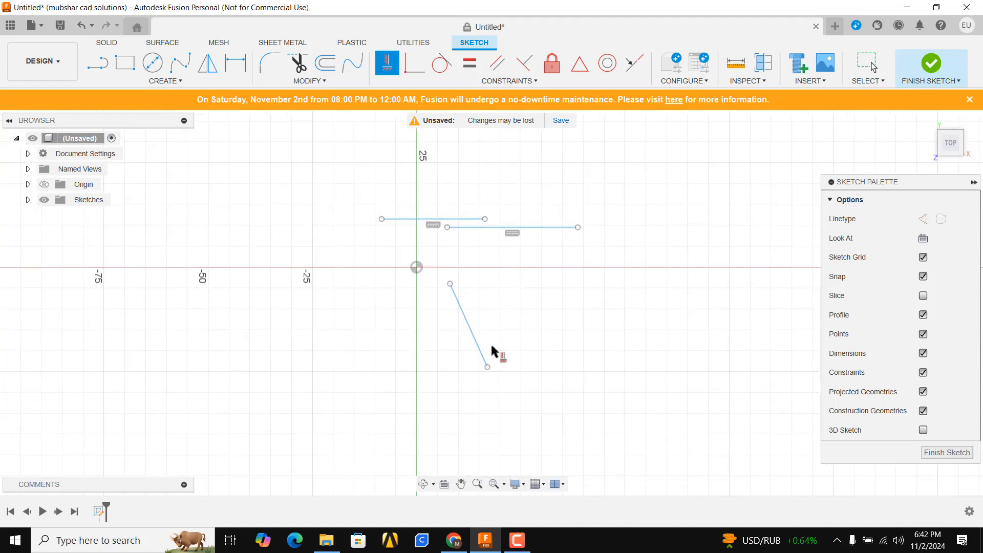
pyautogui.scroll(4, 490, 342)
pyautogui.click(455, 317)
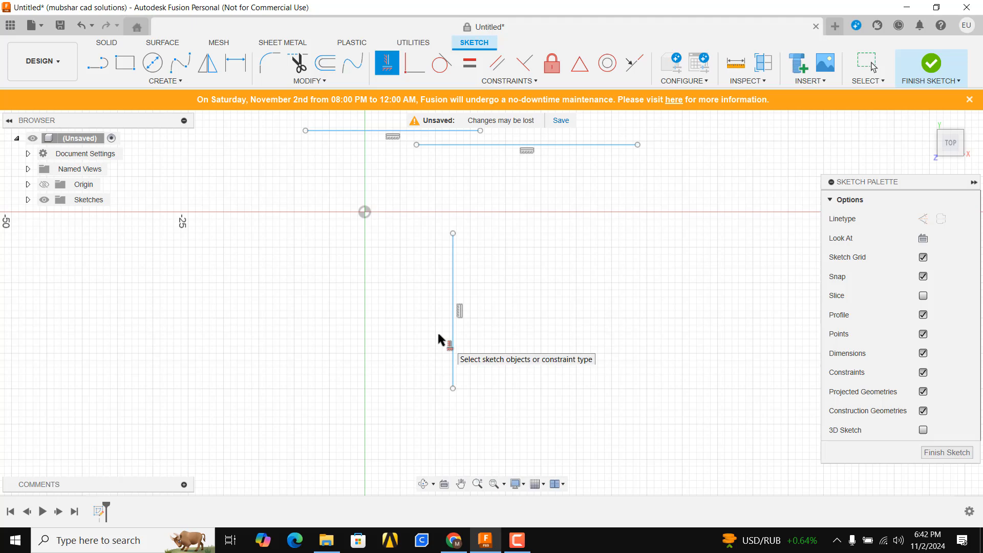
# - Join the vertical line's upper endpoint to the left endpoint of the right-hand horizontal line with a Coincident constraint
pyautogui.scroll(-2, 418, 220)
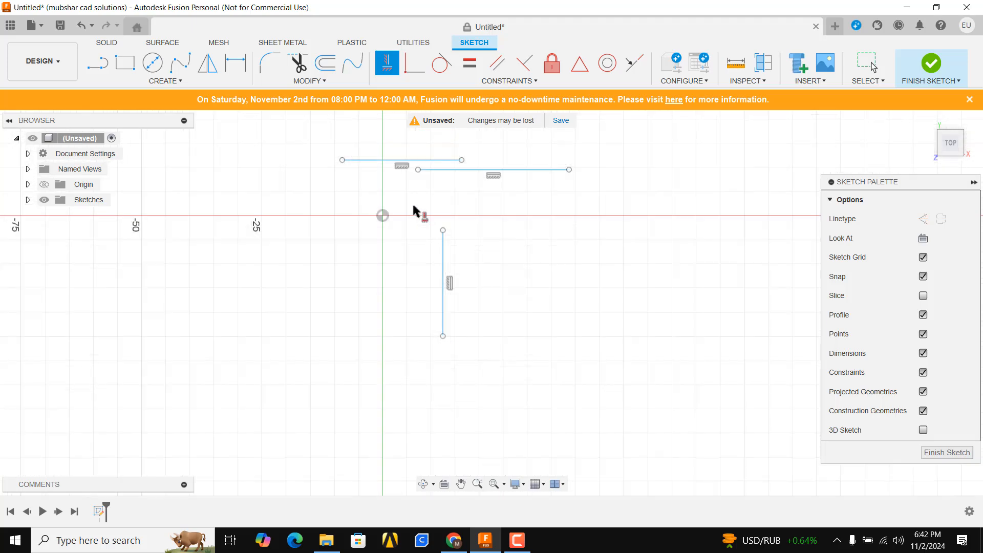
pyautogui.click(408, 71)
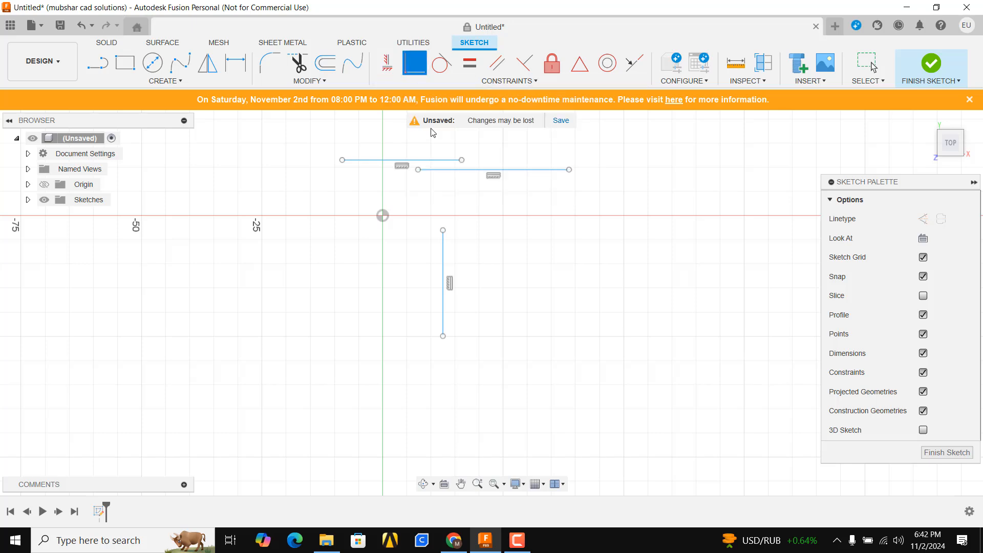
pyautogui.click(444, 231)
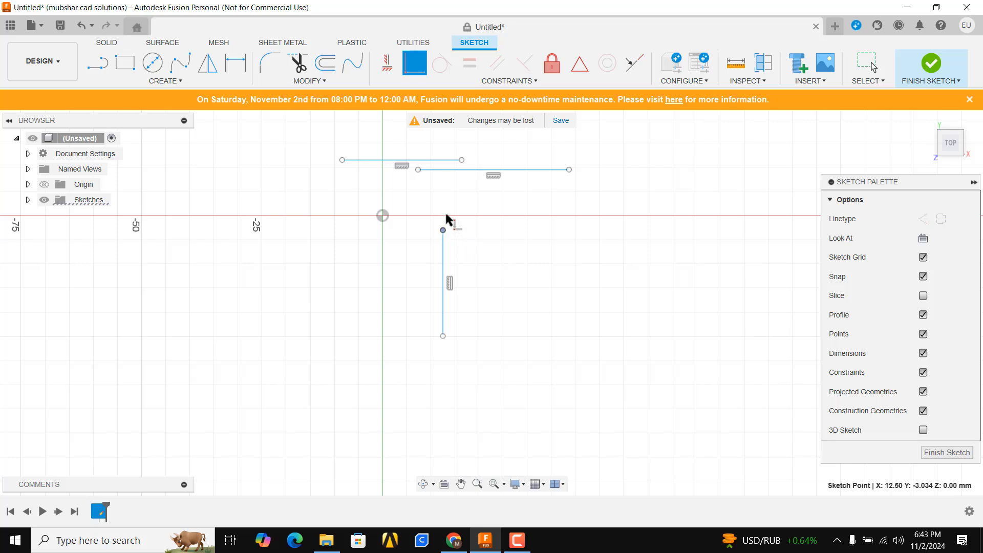
pyautogui.click(419, 170)
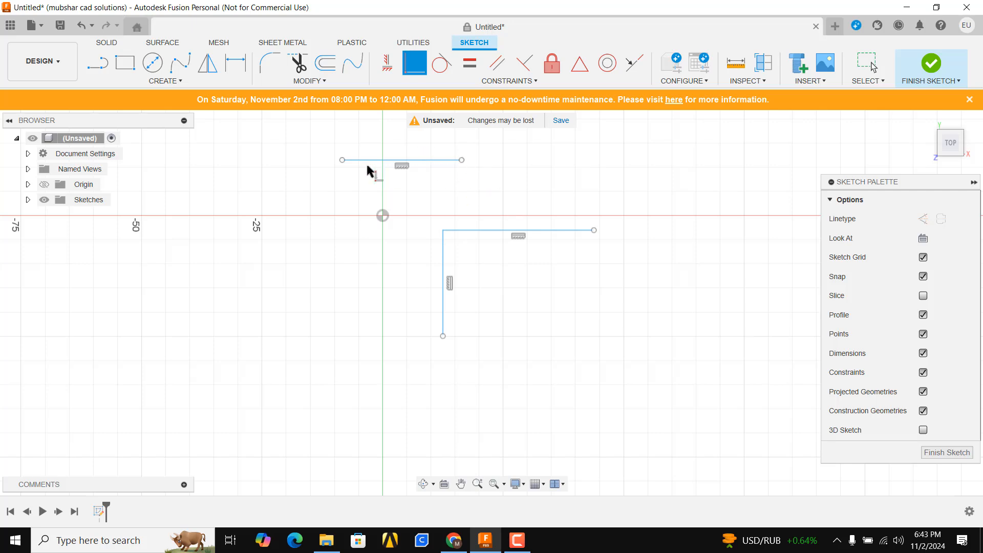
# - Make the free right end of the joined horizontal line coincident with the left endpoint of the remaining horizontal line
pyautogui.click(592, 231)
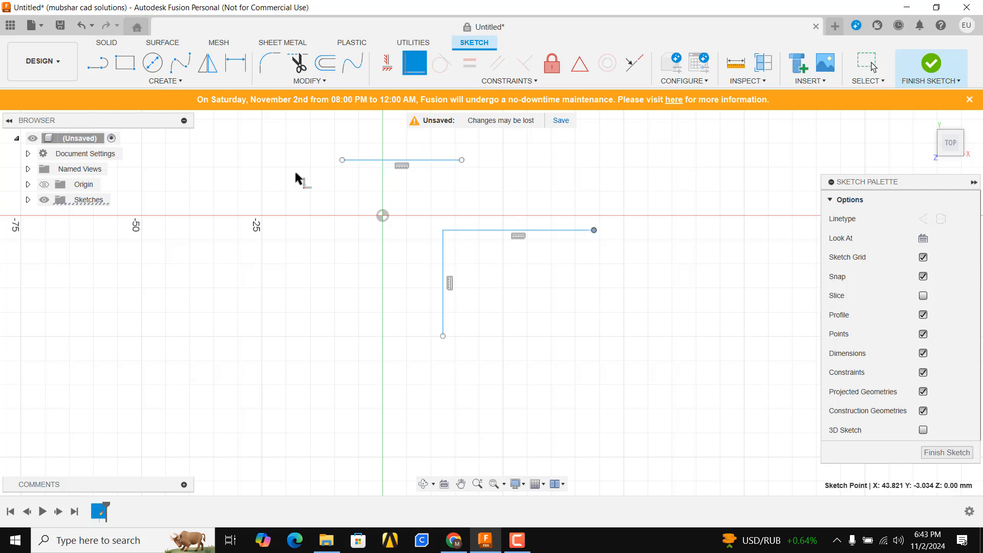
pyautogui.click(342, 160)
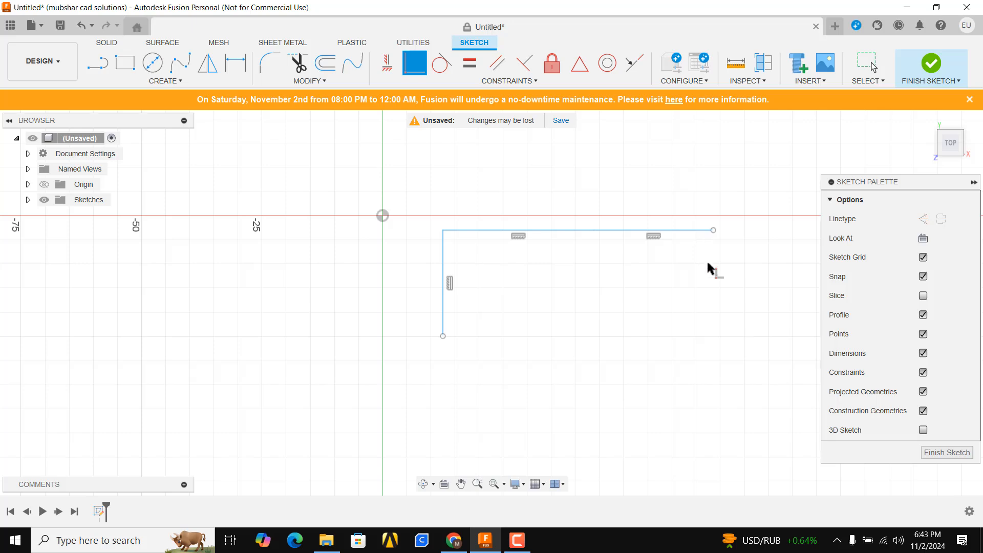
pyautogui.press('Escape')
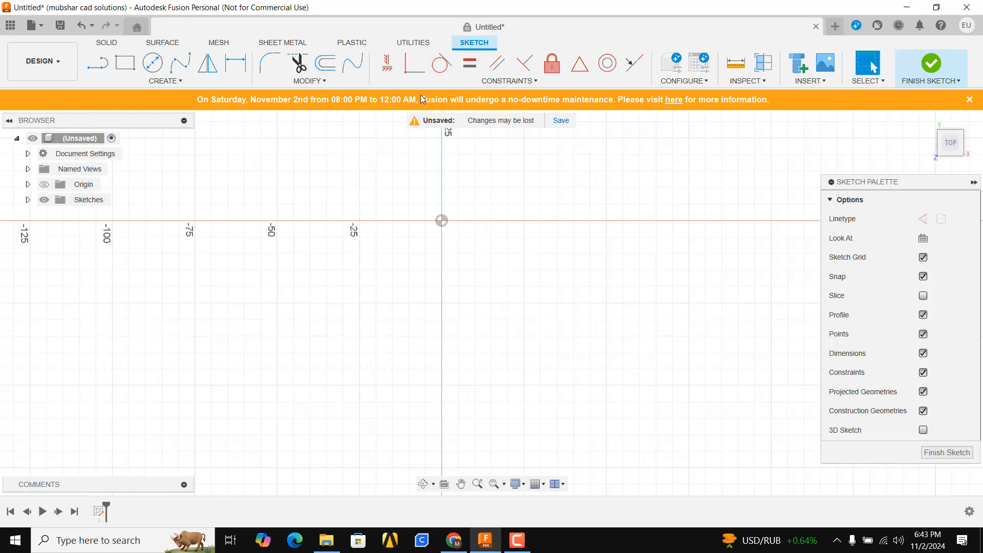
# - Draw an S-shaped fit-point spline through four points, arching up at the left and dipping down at the right
pyautogui.click(482, 82)
pyautogui.click(180, 63)
pyautogui.click(217, 355)
pyautogui.click(302, 259)
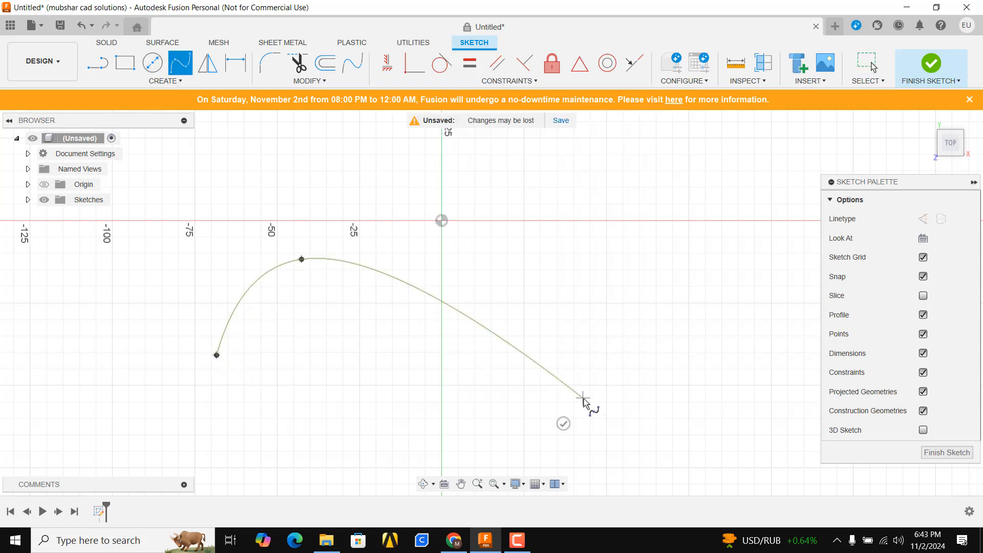
pyautogui.click(584, 399)
pyautogui.click(651, 291)
pyautogui.press('Escape')
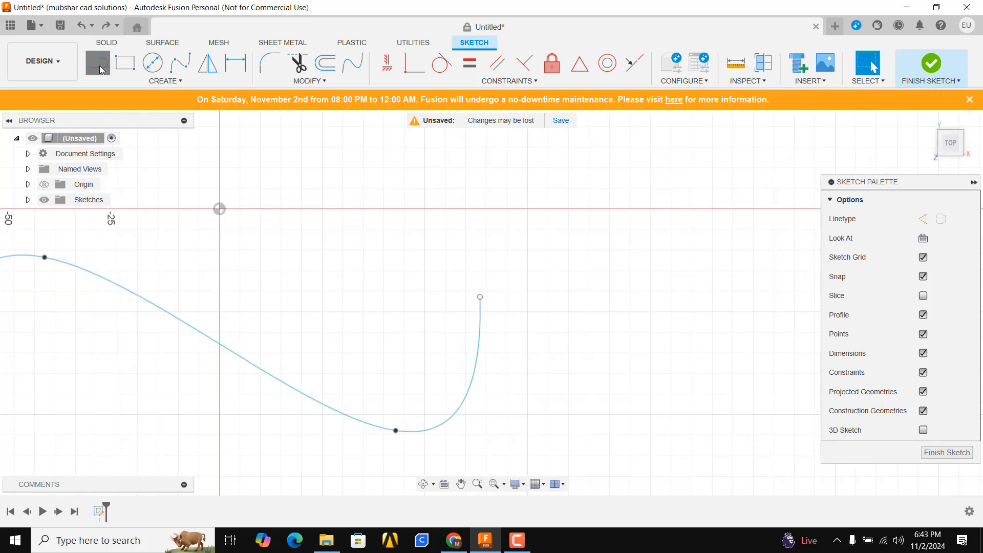
# - Sketch a straight line rising to the upper right from the spline's right endpoint
pyautogui.click(97, 62)
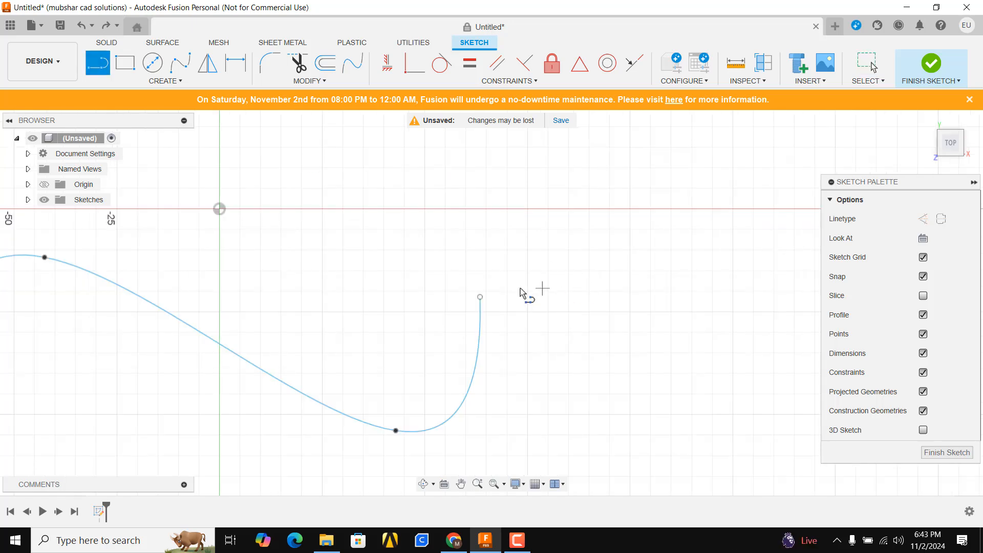
pyautogui.click(480, 297)
pyautogui.click(615, 192)
pyautogui.press('Escape')
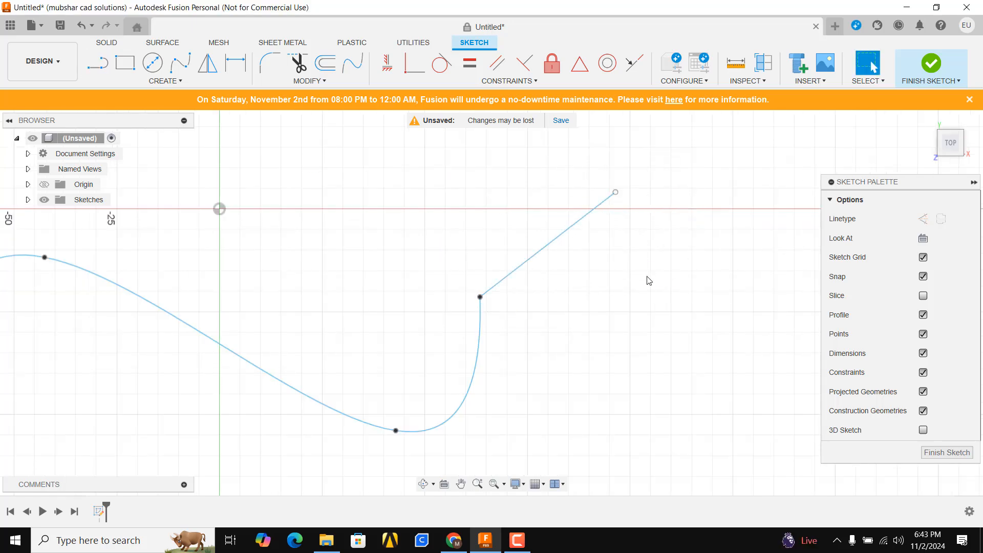
# - Apply a Tangent constraint between the straight line and the spline at their shared endpoint and inspect the transition
pyautogui.scroll(5, 474, 346)
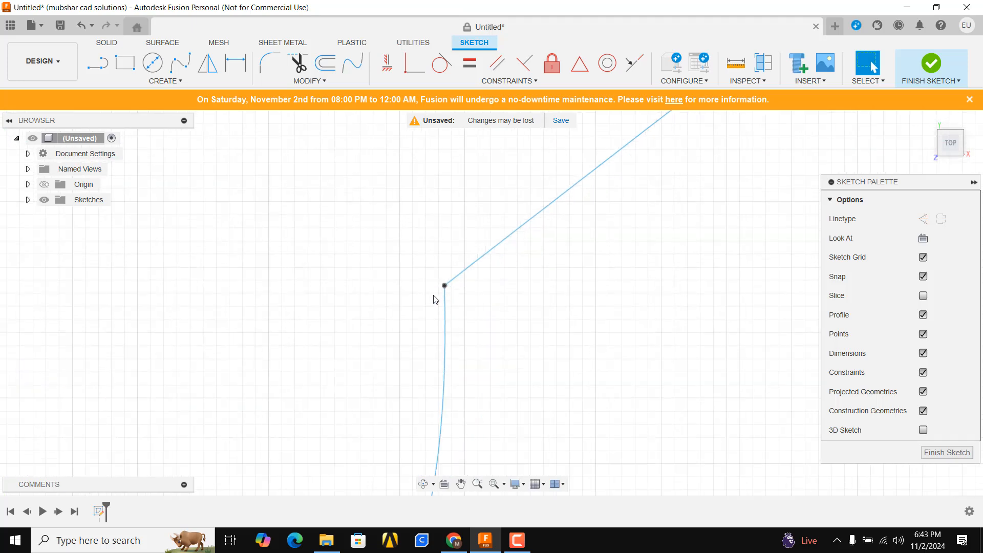
pyautogui.scroll(-2, 443, 298)
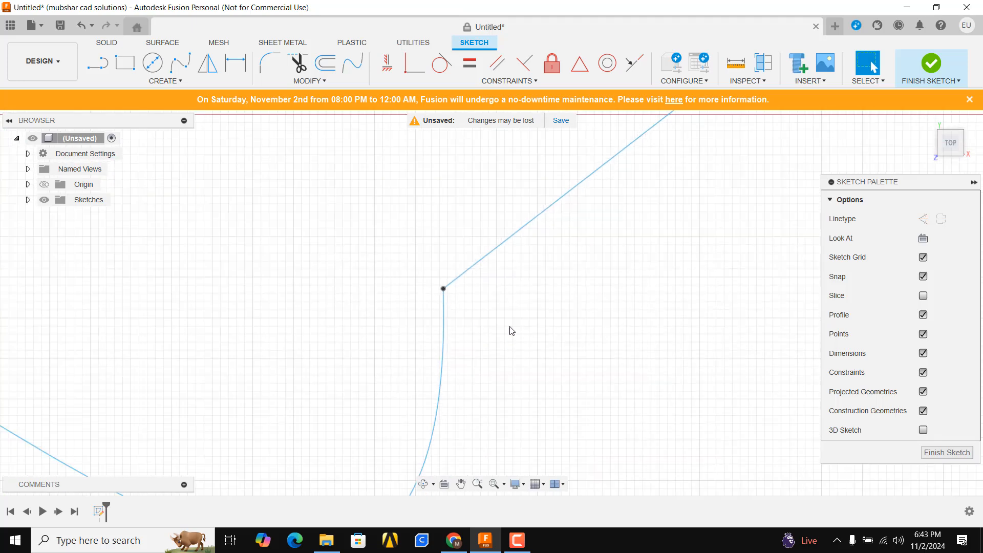
pyautogui.click(441, 64)
pyautogui.click(460, 283)
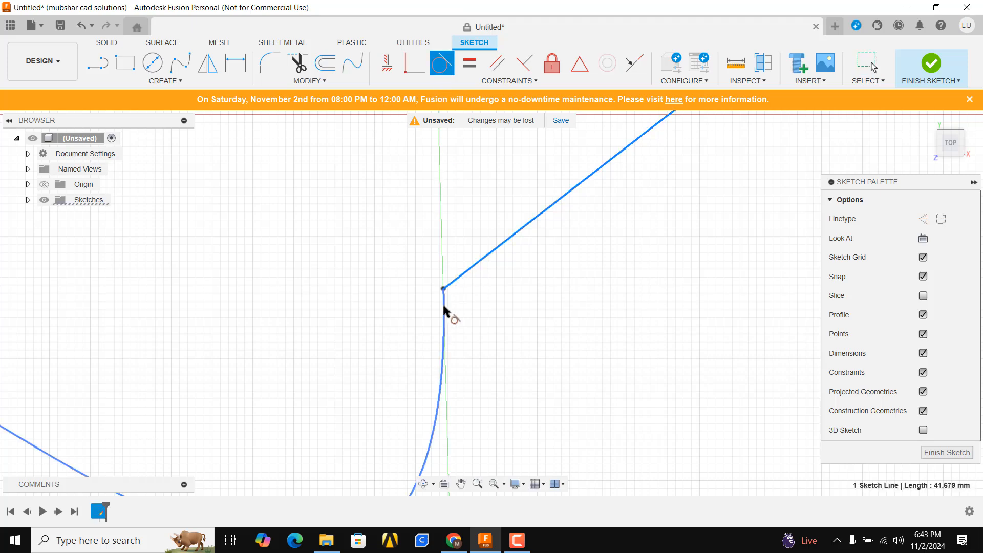
pyautogui.click(443, 307)
pyautogui.scroll(-3, 435, 328)
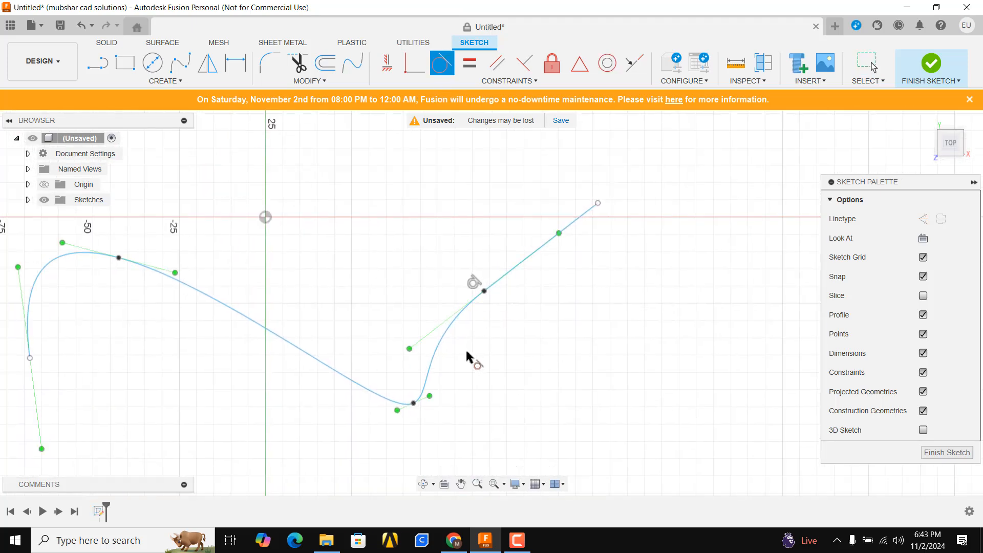
pyautogui.scroll(4, 467, 354)
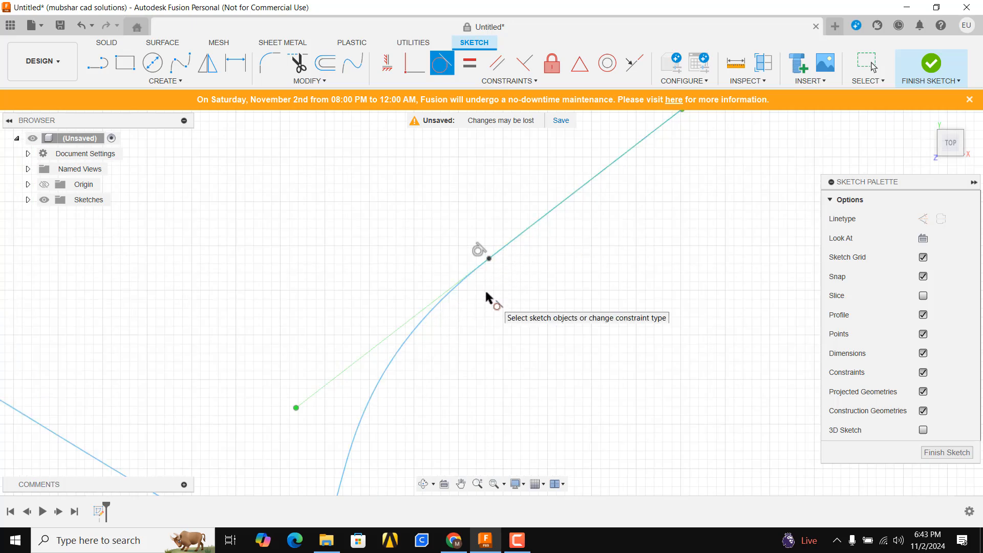
pyautogui.scroll(-5, 604, 243)
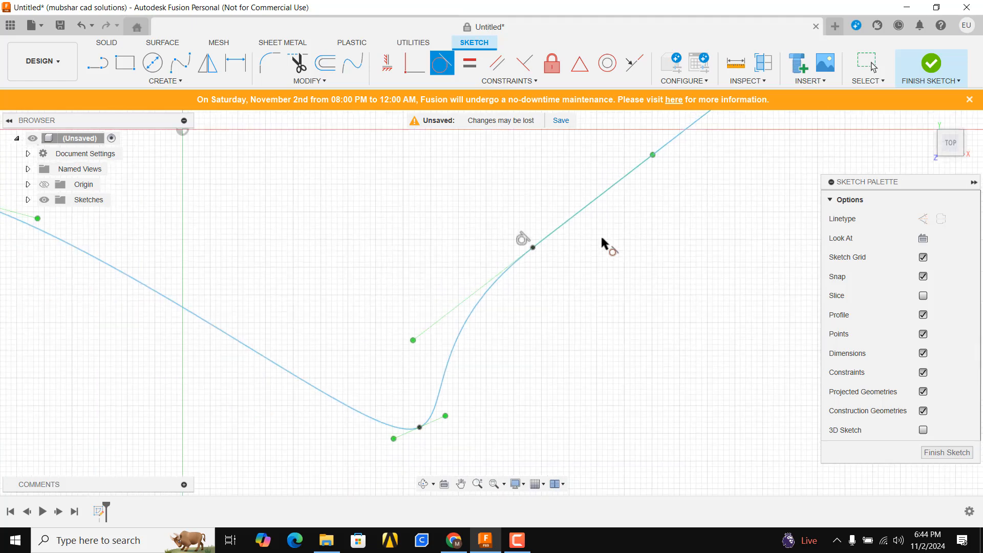
pyautogui.press('Escape')
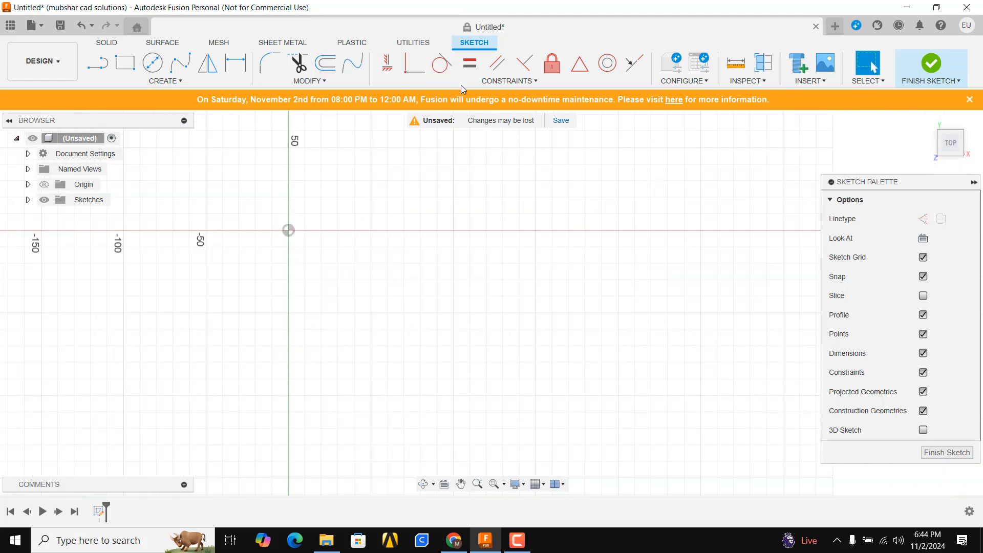
# - Sketch a long horizontal line above the horizontal axis, to the right of the origin
pyautogui.click(470, 85)
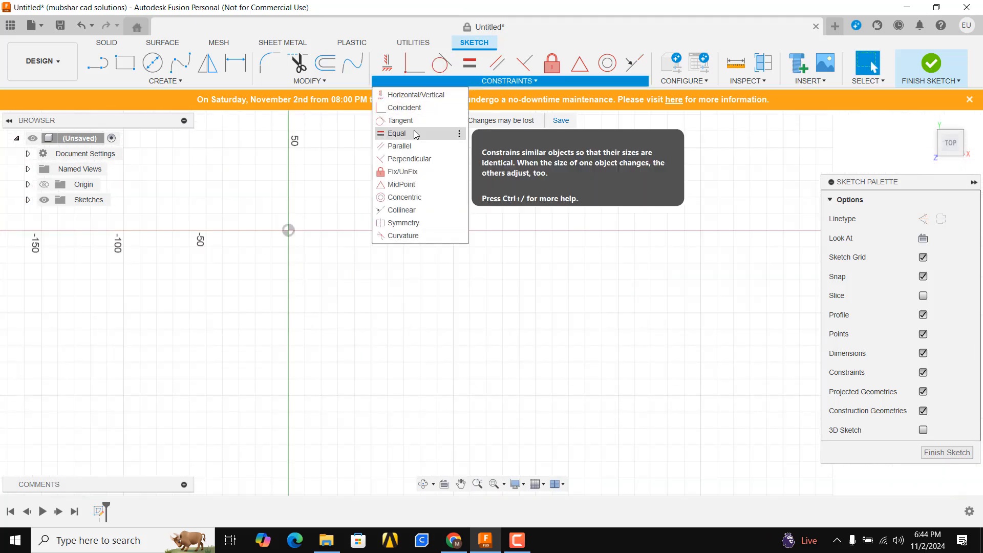
pyautogui.press('Escape')
pyautogui.press('l')
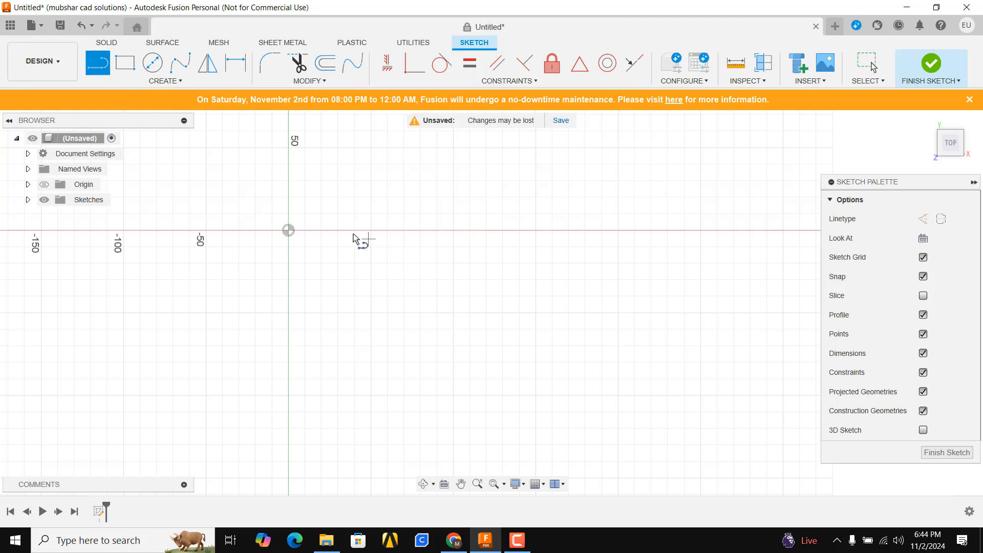
pyautogui.click(327, 204)
pyautogui.click(568, 203)
pyautogui.press('Escape')
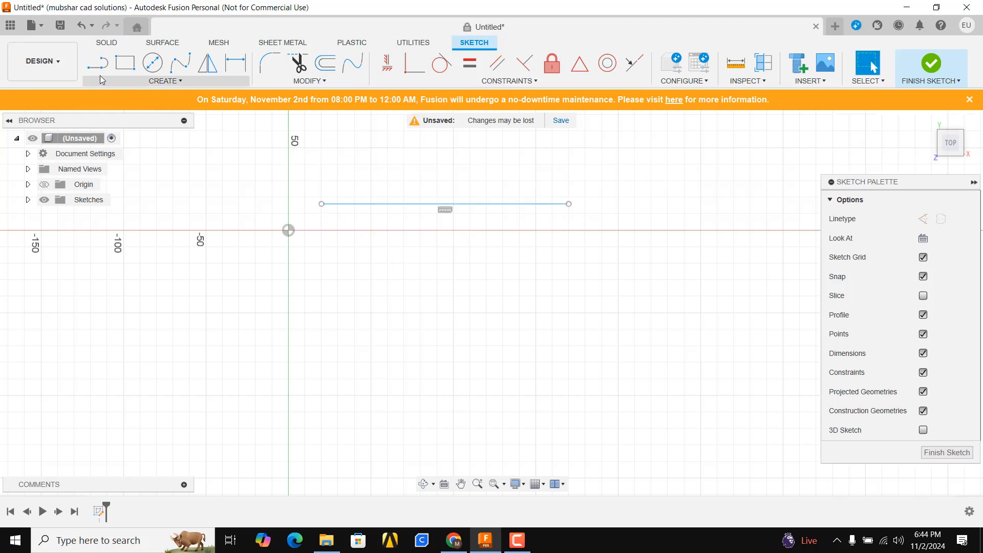
# - Sketch a shorter, slightly sloping line beneath the horizontal line, just below the horizontal axis
pyautogui.press('l')
pyautogui.click(310, 238)
pyautogui.doubleClick(507, 243)
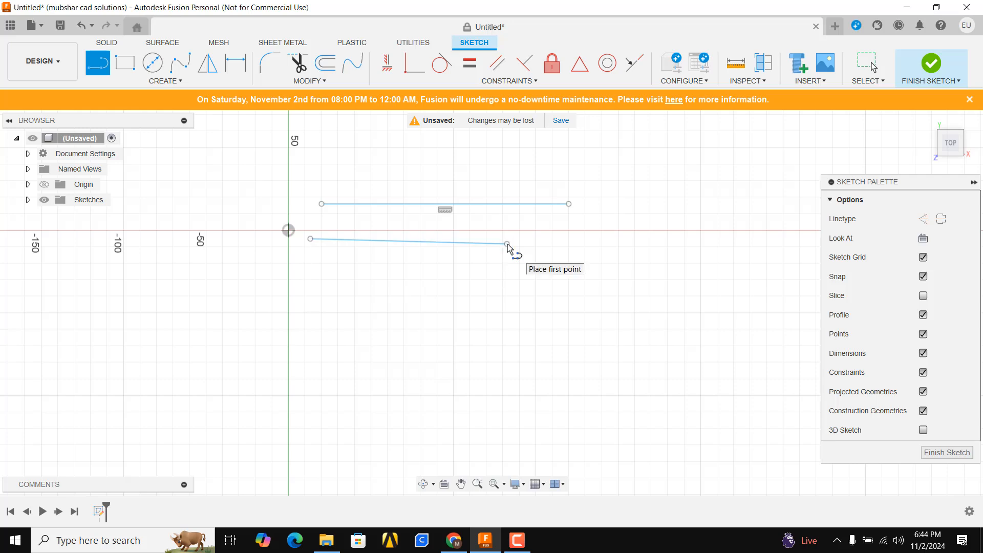
pyautogui.press('Escape')
# - Apply a Horizontal/Vertical constraint to the shorter, slightly sloping line below the horizontal axis
pyautogui.click(387, 63)
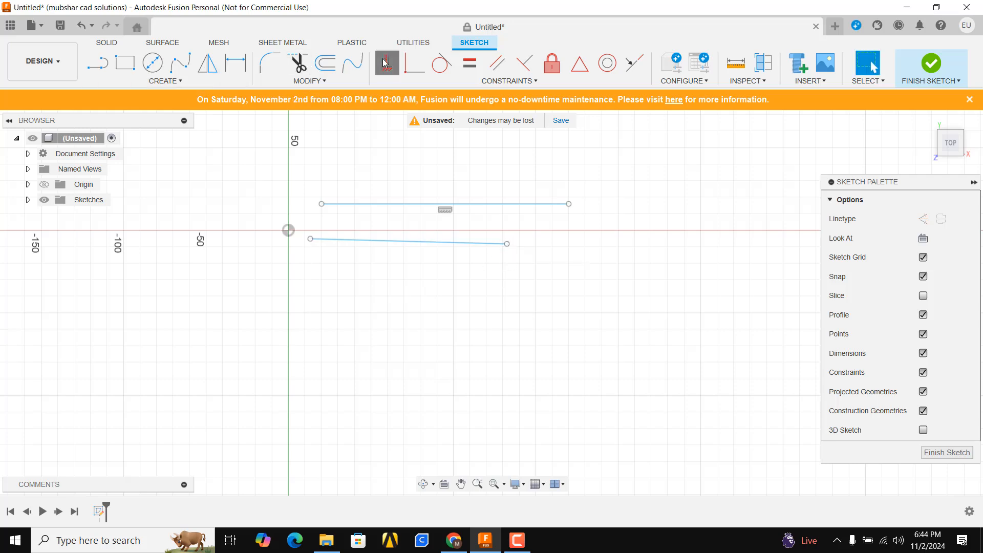
pyautogui.click(394, 239)
pyautogui.press('Escape')
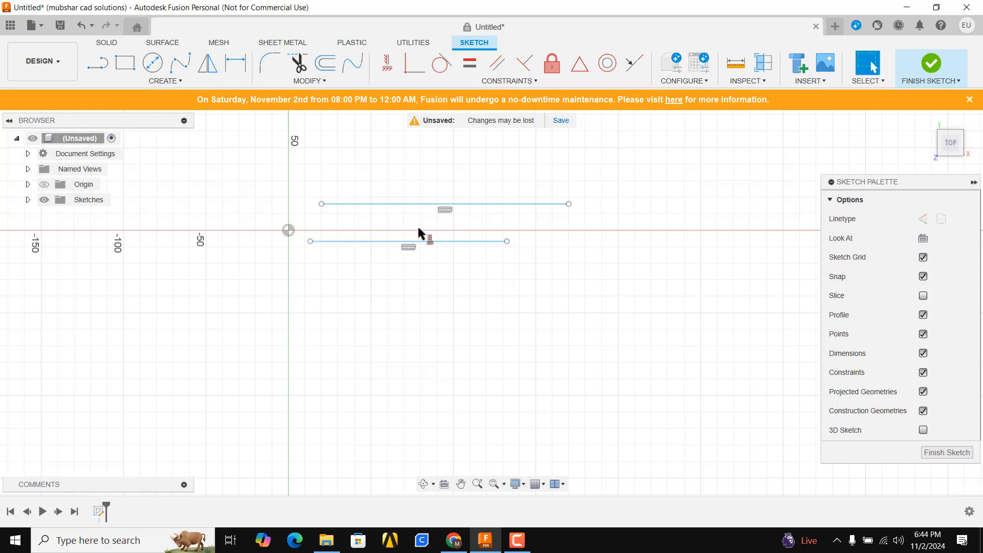
# - Dimension the upper horizontal line's length, placing the dimension above it, and set it to 150 mm
pyautogui.scroll(3, 418, 226)
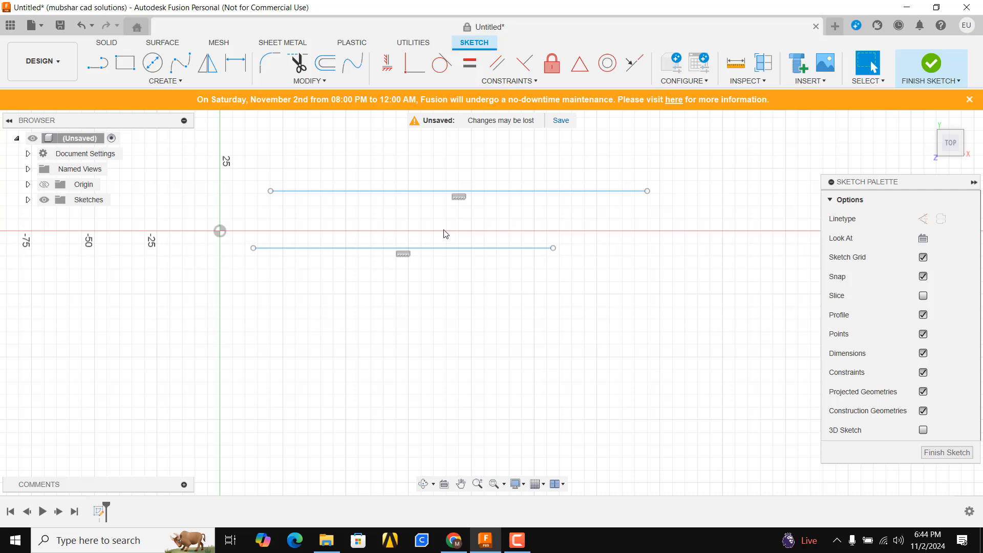
pyautogui.click(235, 63)
pyautogui.click(391, 191)
pyautogui.click(445, 148)
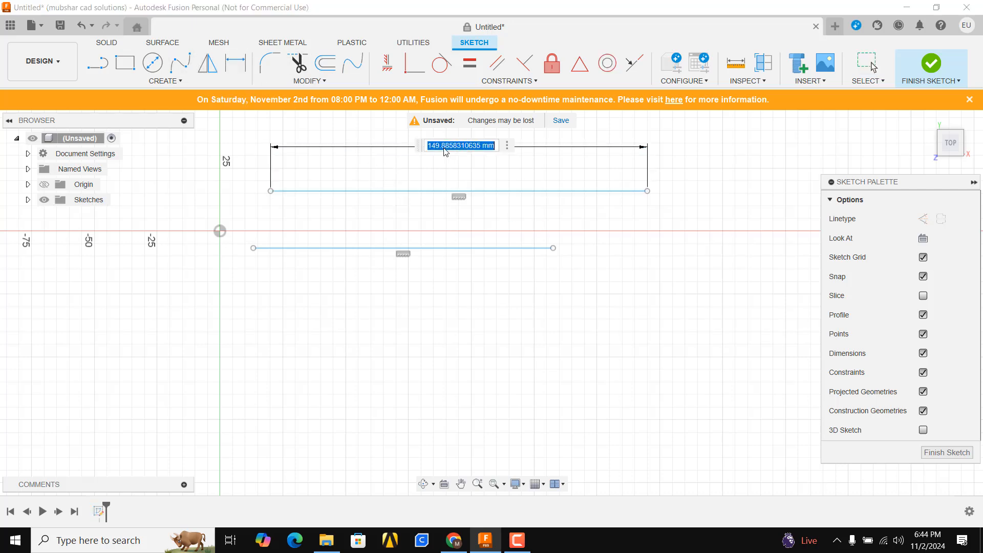
pyautogui.write('150')
pyautogui.press('Return')
pyautogui.press('Escape')
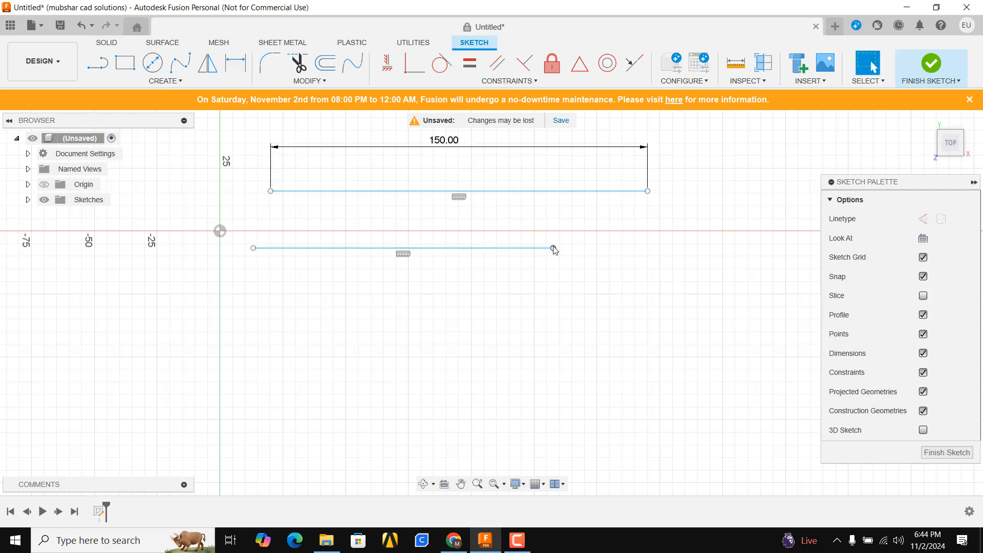
# - Shorten the lower line from its right endpoint and apply an Equal constraint between it and the 150 mm line
pyautogui.moveTo(553, 247); pyautogui.dragTo(446, 247)
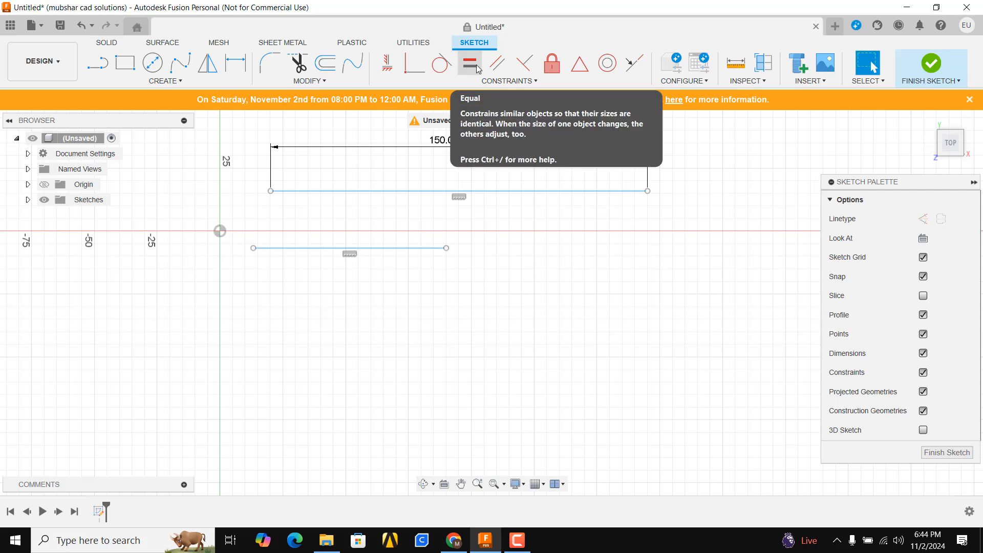
pyautogui.click(476, 64)
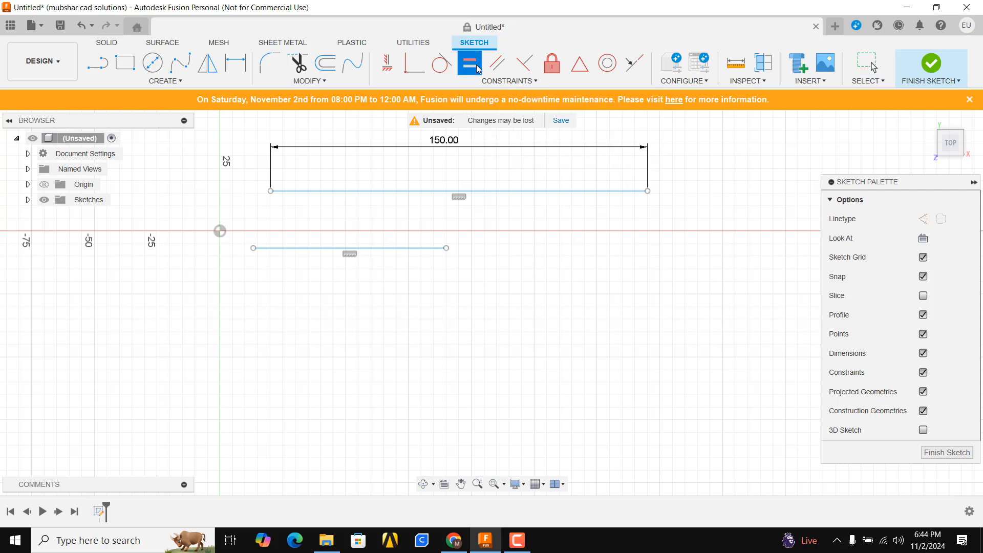
pyautogui.click(512, 191)
pyautogui.click(402, 248)
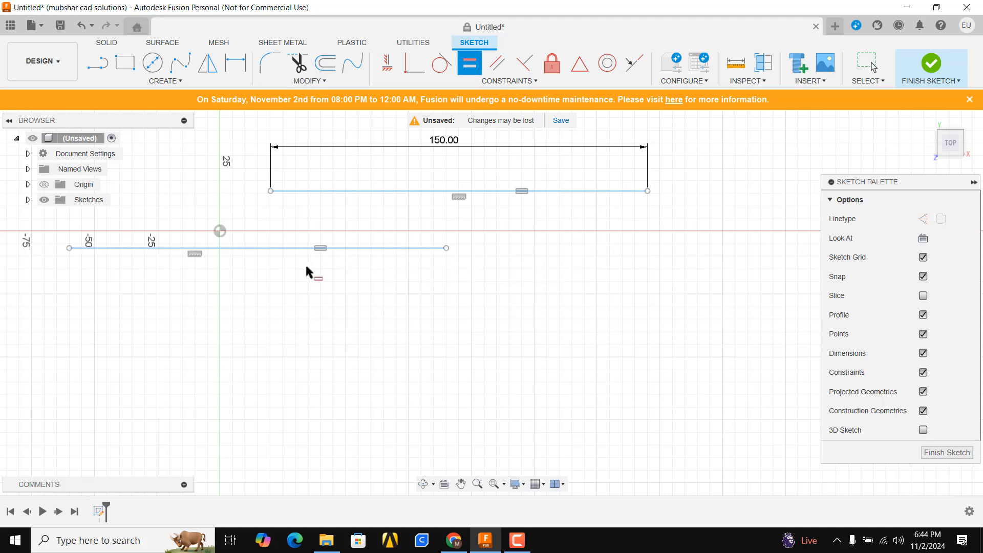
pyautogui.scroll(-2, 306, 267)
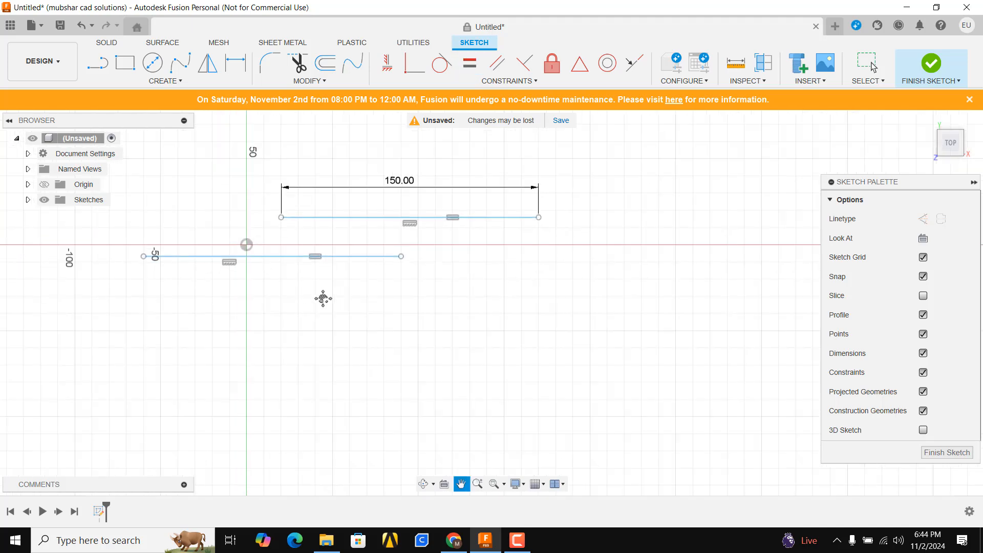
# - Check the lower line's length with a trial sketch dimension, without placing it
pyautogui.click(235, 63)
pyautogui.click(334, 264)
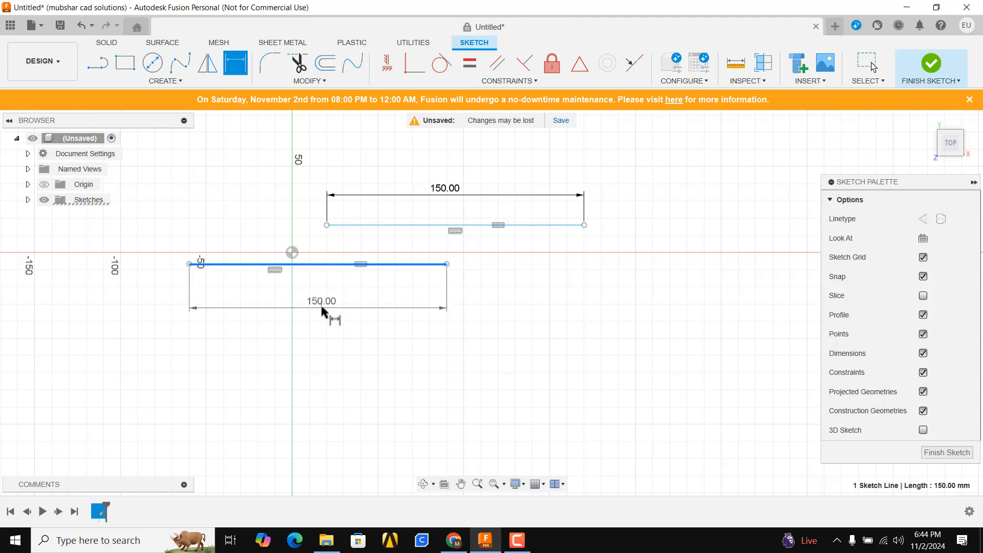
pyautogui.press('Escape')
pyautogui.scroll(-1, 499, 277)
pyautogui.click(518, 301)
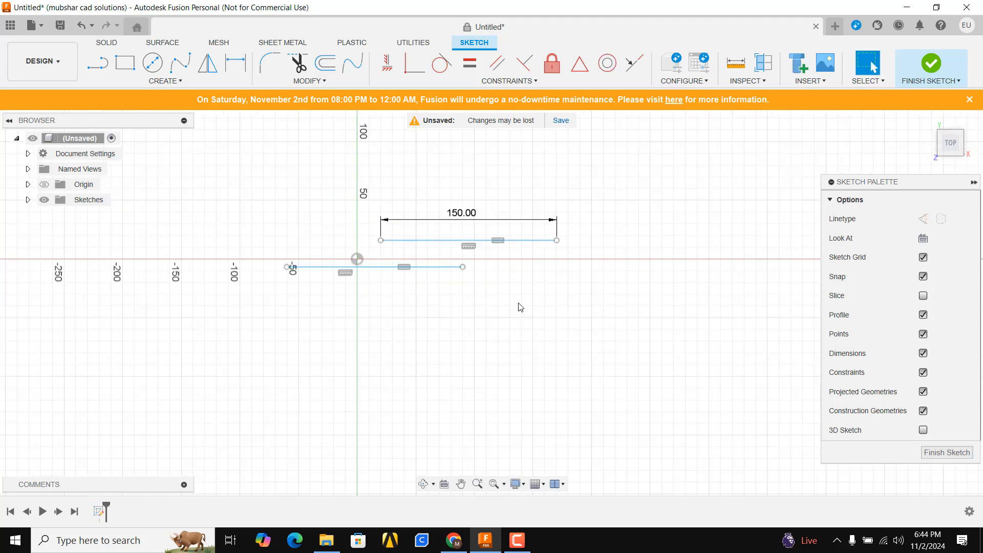
pyautogui.scroll(2, 518, 304)
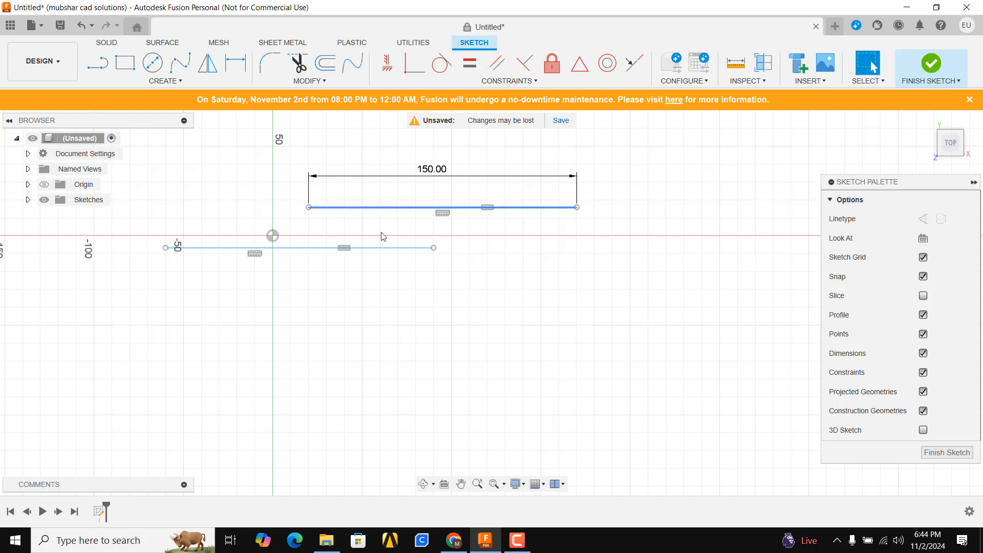
pyautogui.scroll(-2, 446, 241)
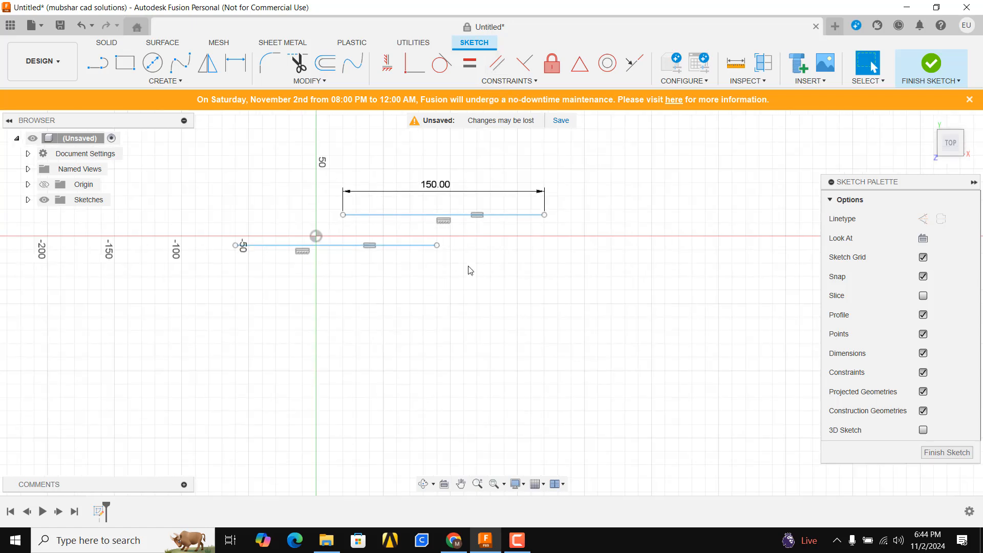
# - Sketch a line about 202 mm long beneath the two horizontal lines, sloping down to the right
pyautogui.click(97, 63)
pyautogui.click(222, 249)
pyautogui.click(477, 344)
pyautogui.press('Escape')
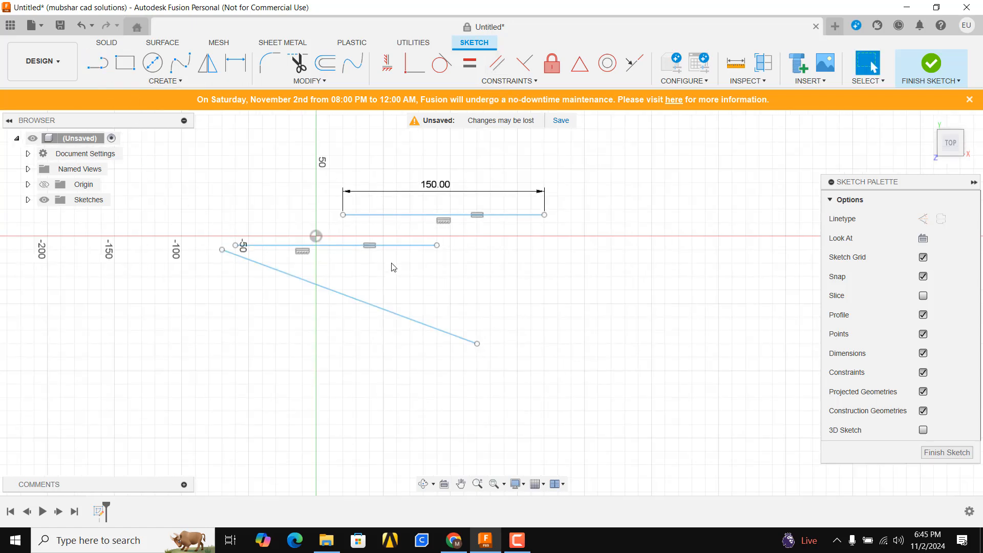
# - Apply a Parallel constraint between the sloping line and the horizontal line just below the horizontal axis, and inspect both lines
pyautogui.scroll(2, 307, 285)
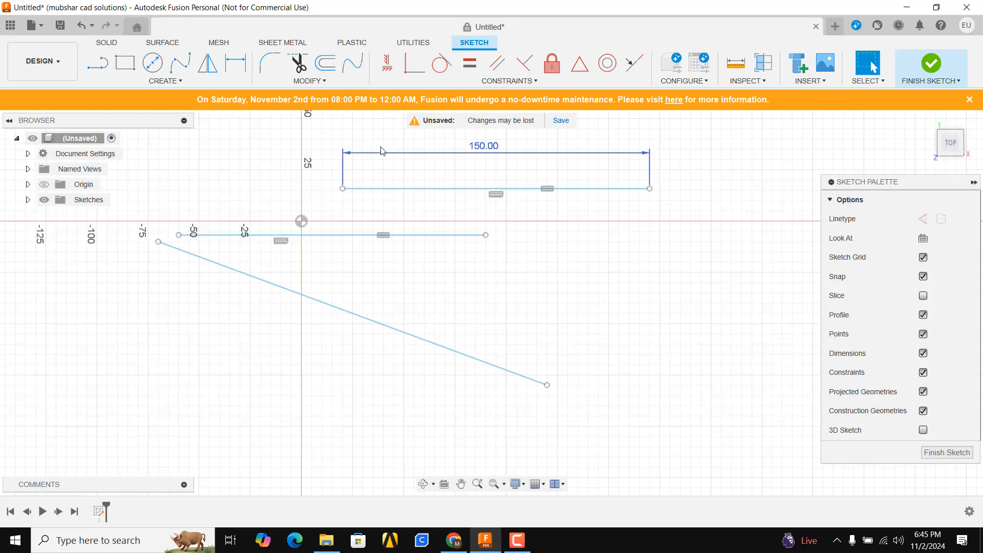
pyautogui.click(497, 63)
pyautogui.click(281, 289)
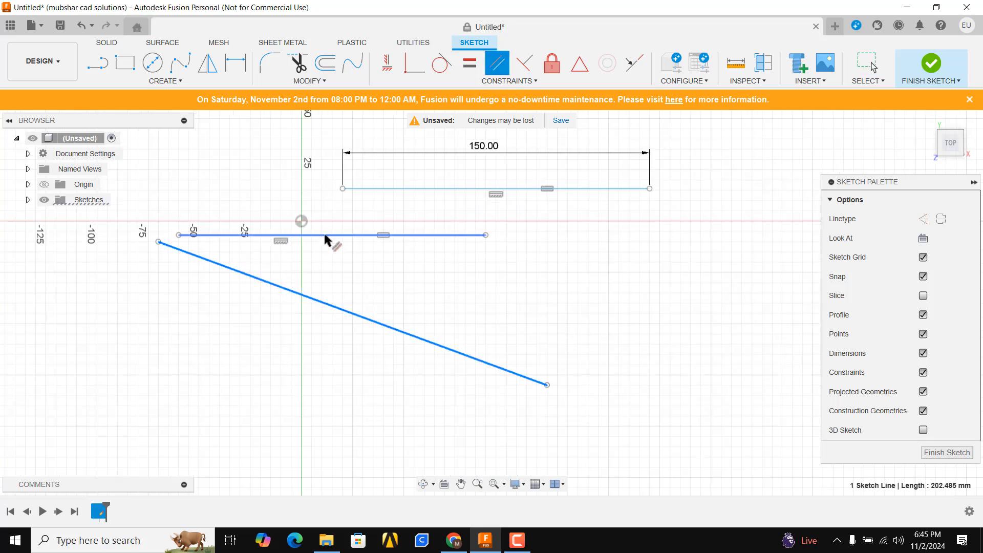
pyautogui.click(326, 236)
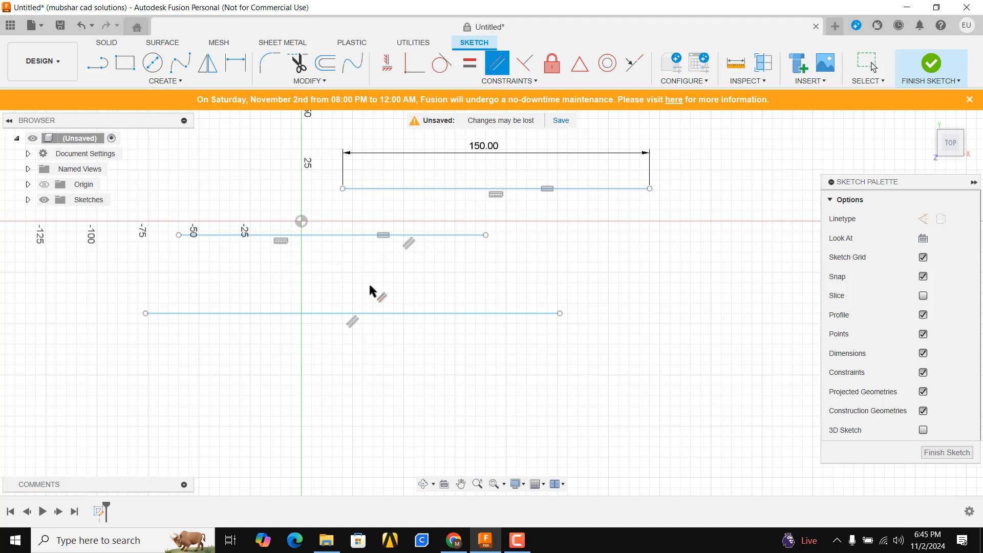
pyautogui.scroll(-3, 370, 290)
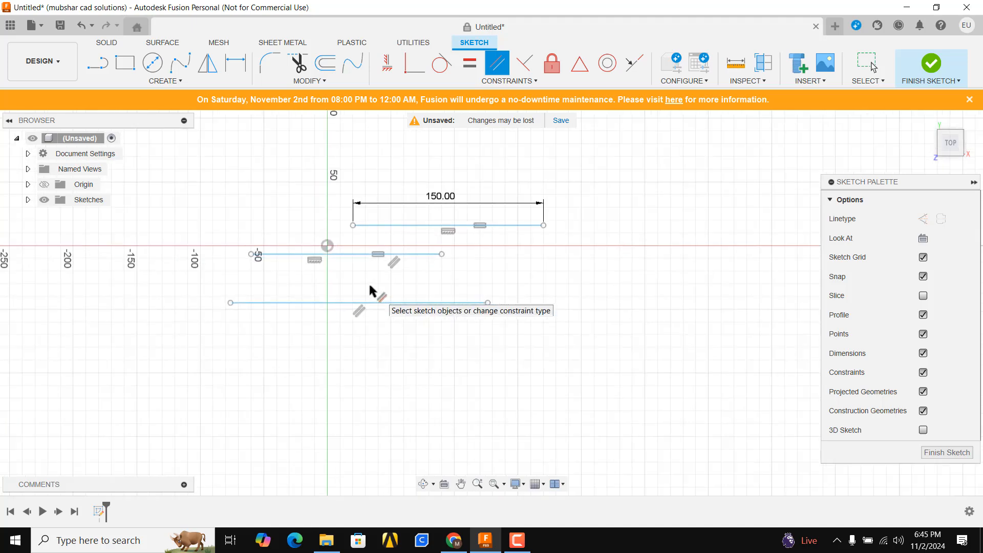
pyautogui.scroll(3, 493, 292)
pyautogui.scroll(-3, 448, 294)
pyautogui.press('Escape')
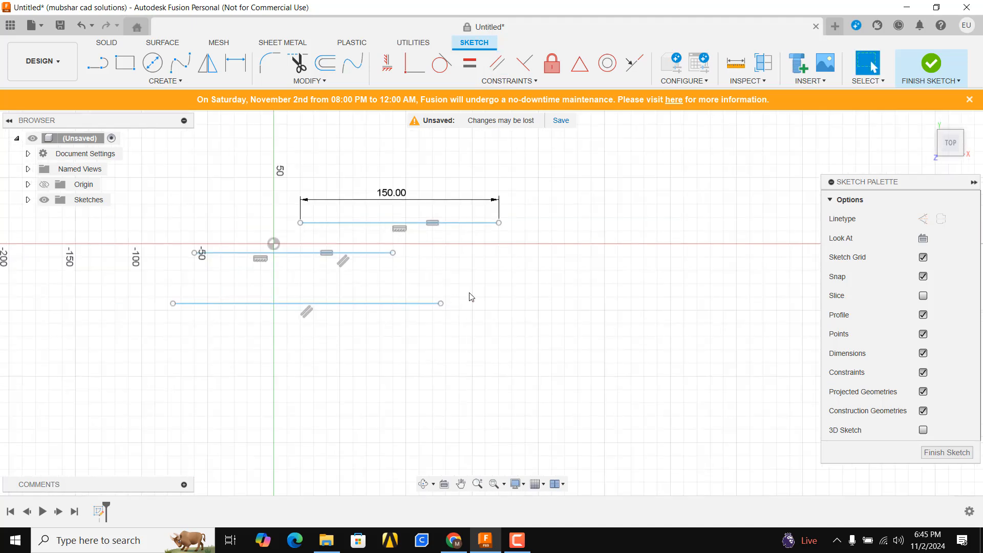
pyautogui.scroll(-2, 471, 298)
pyautogui.scroll(-1, 456, 297)
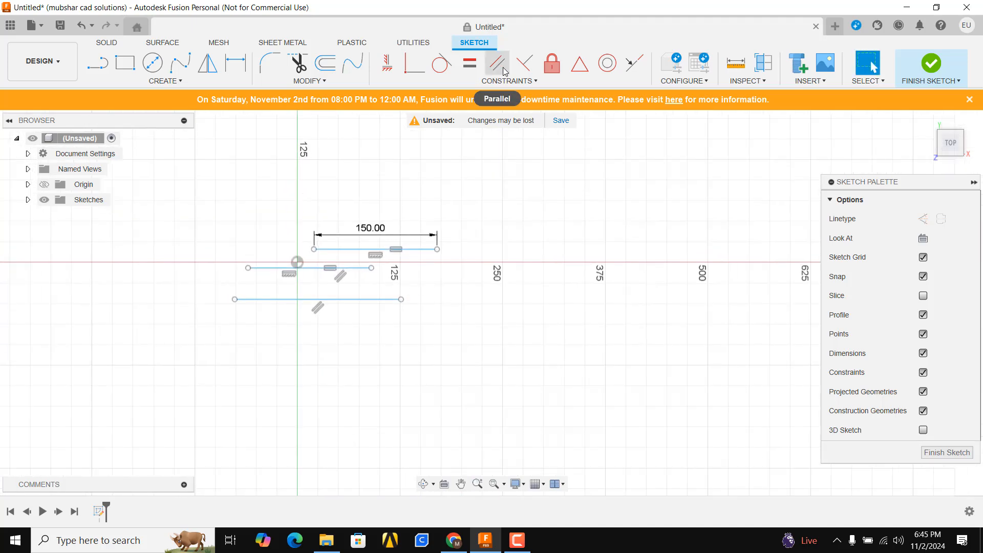
pyautogui.scroll(5, 462, 284)
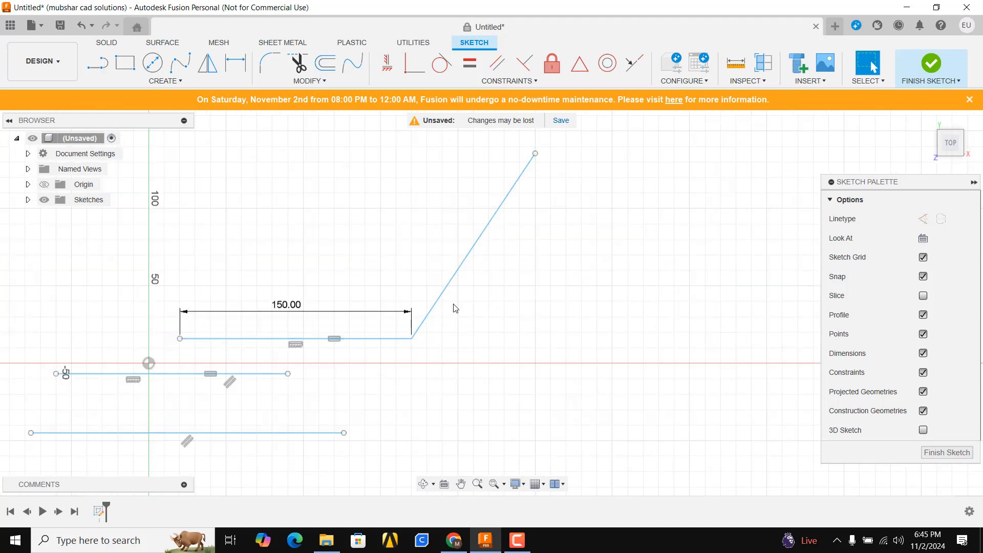
# - Apply a Perpendicular constraint between the 150 mm line and the slanted line rising from its right endpoint
pyautogui.click(524, 63)
pyautogui.click(396, 338)
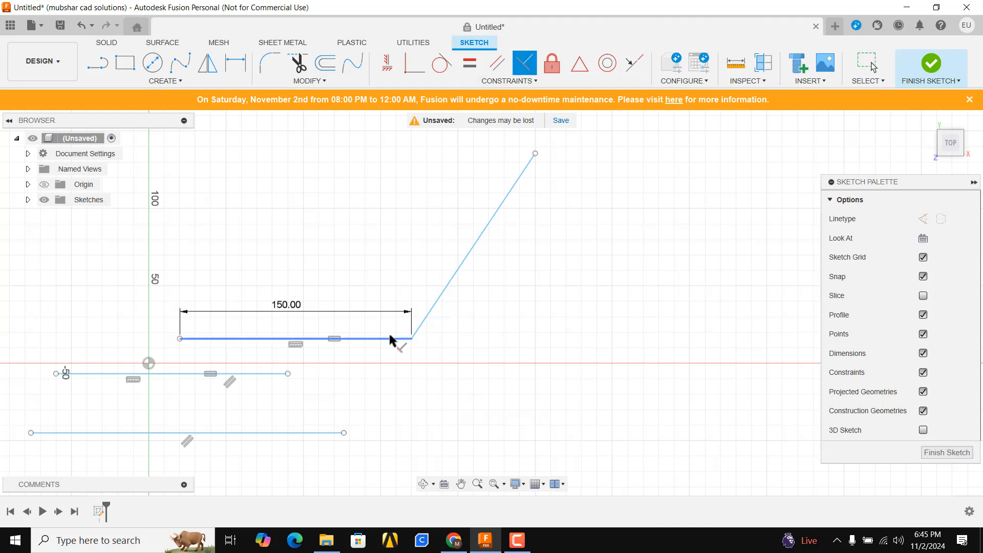
pyautogui.click(426, 319)
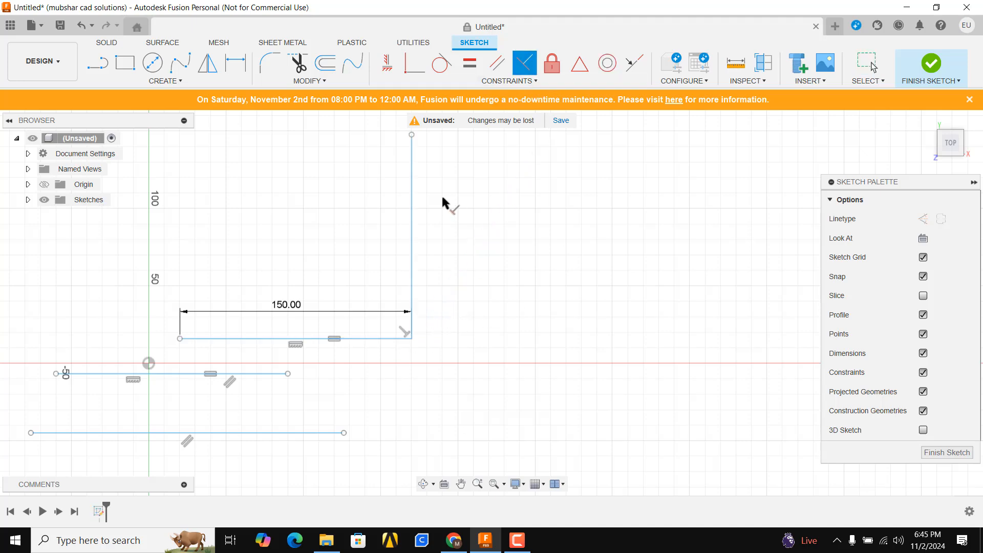
pyautogui.scroll(-3, 456, 213)
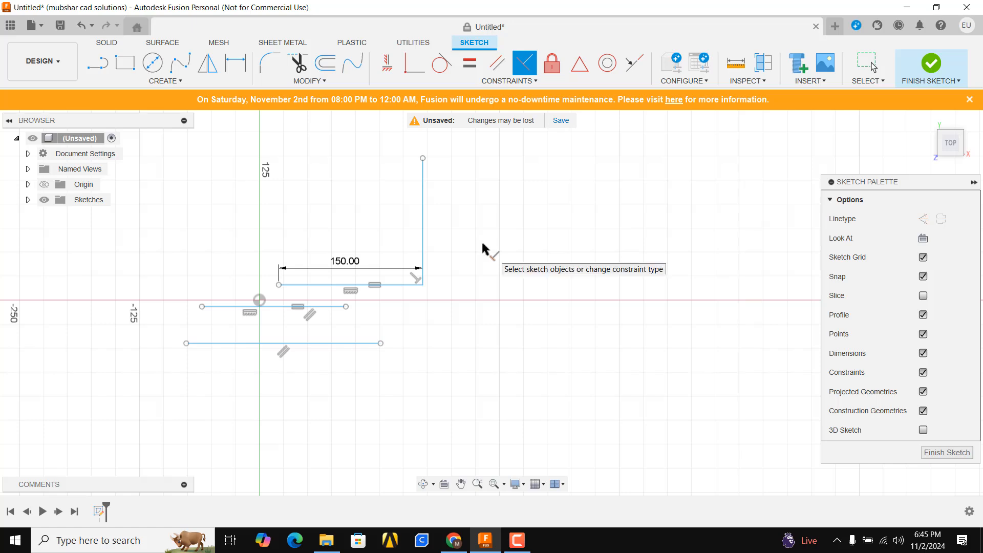
pyautogui.scroll(-2, 458, 294)
pyautogui.press('Escape')
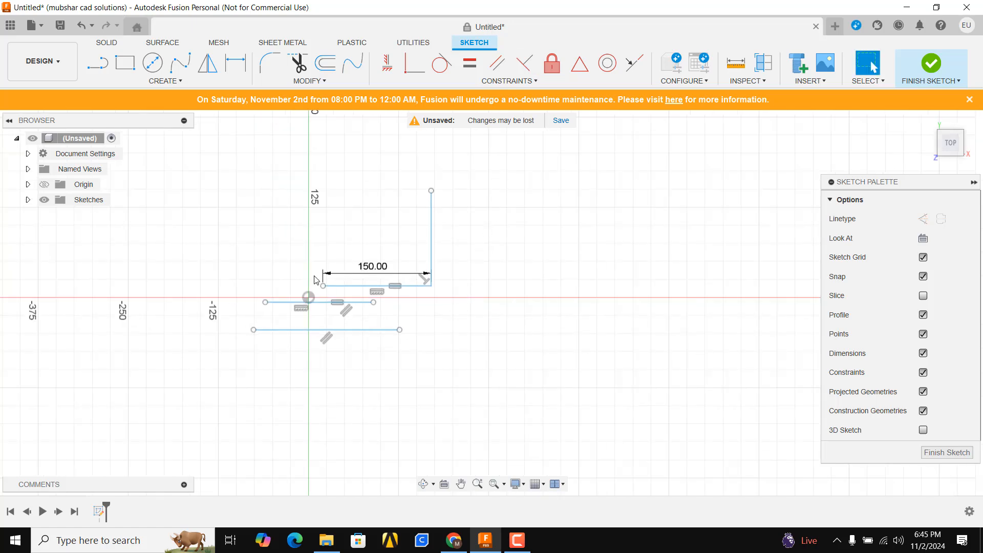
# - Delete all the sketch geometry and review the list of available constraints
pyautogui.hotkey('ctrl', 'a')
pyautogui.press('Delete')
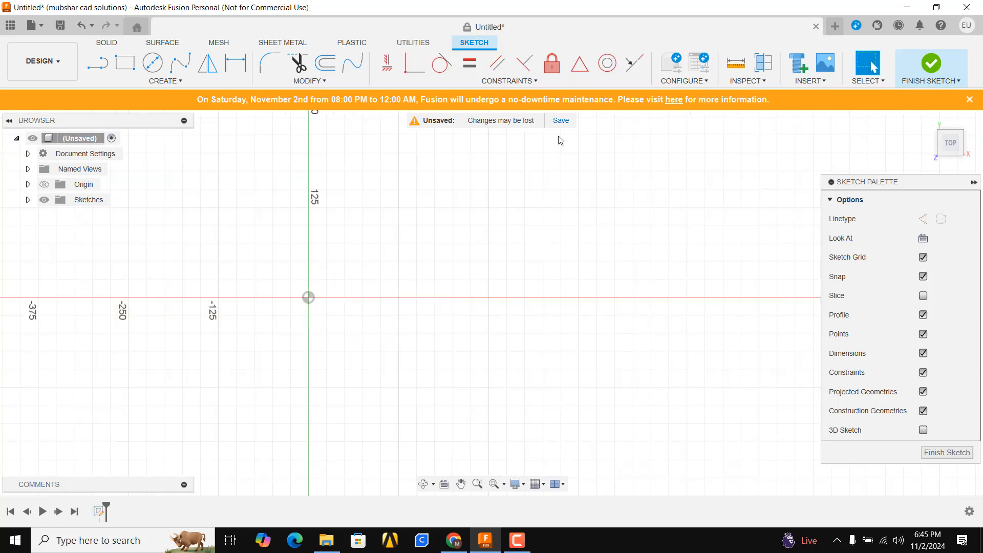
pyautogui.click(510, 80)
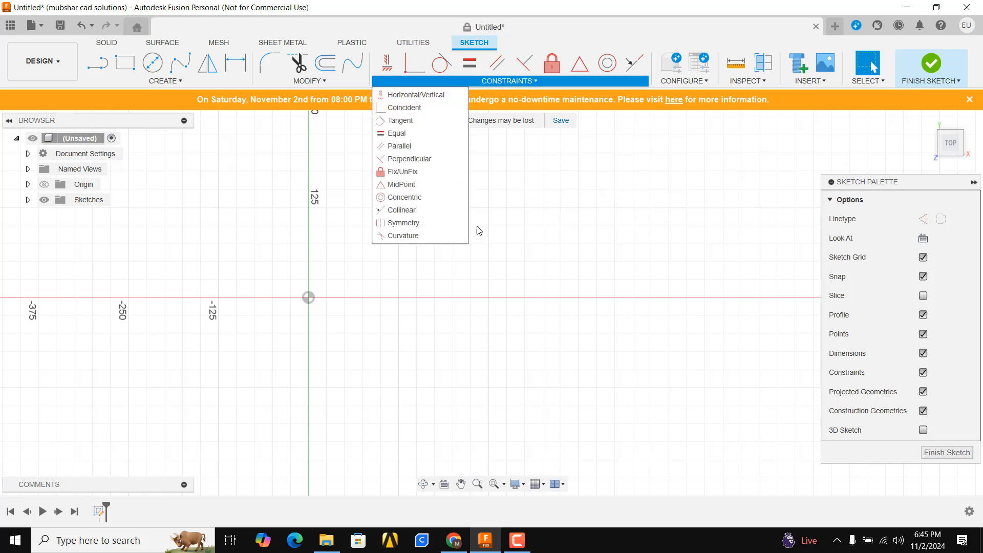
# - Sketch a closed four-sided profile of lines right of the origin, with a horizontal upper edge and slanted left and right sides
pyautogui.click(97, 63)
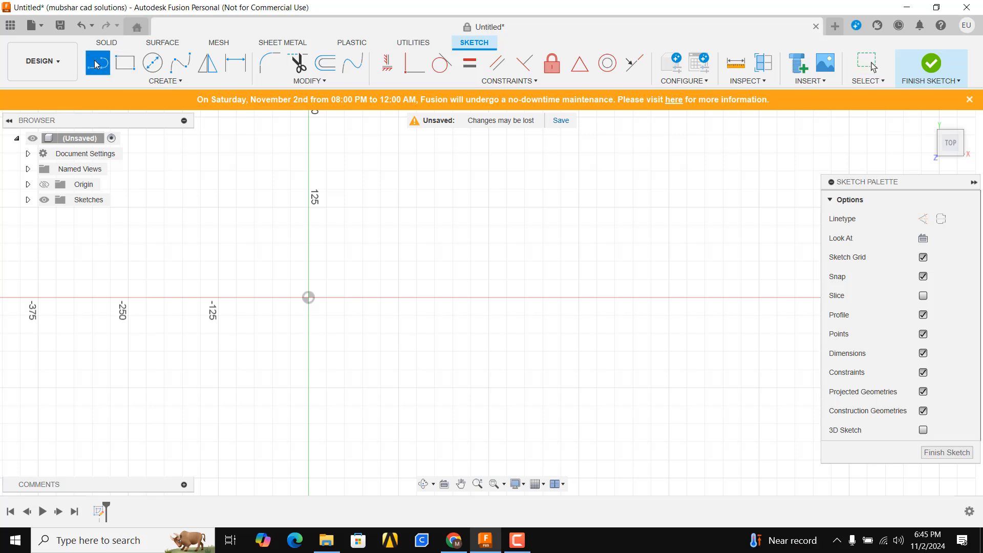
pyautogui.click(326, 207)
pyautogui.click(634, 207)
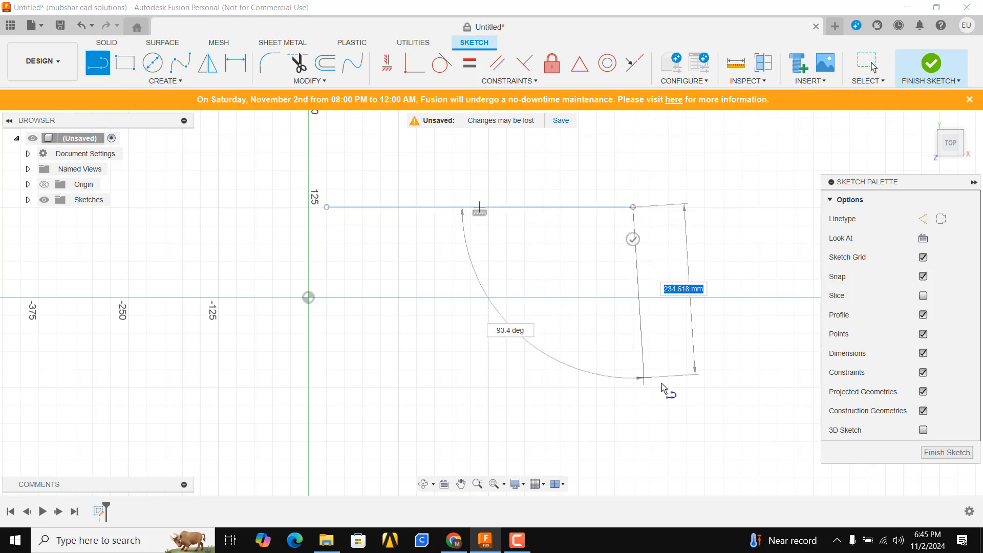
pyautogui.click(702, 391)
pyautogui.click(418, 401)
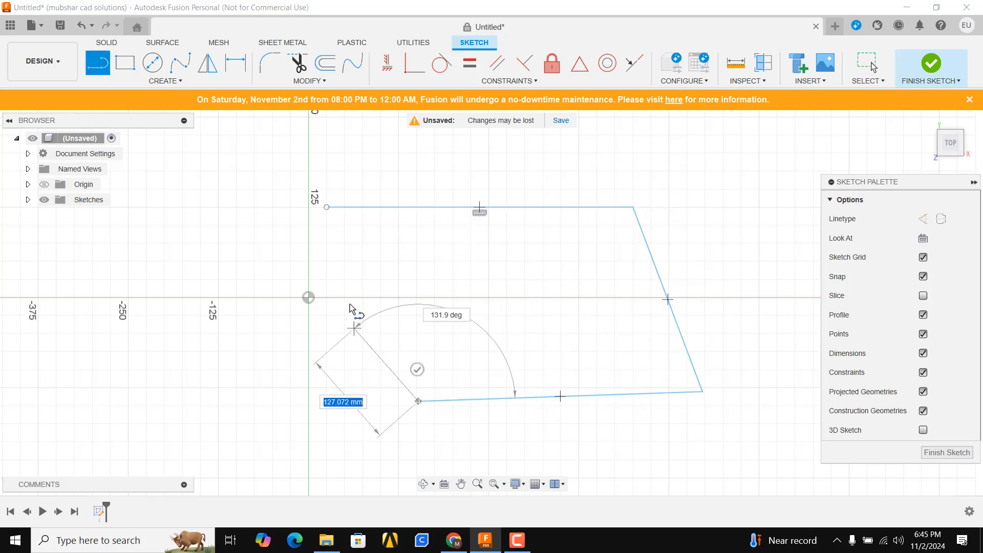
pyautogui.click(326, 209)
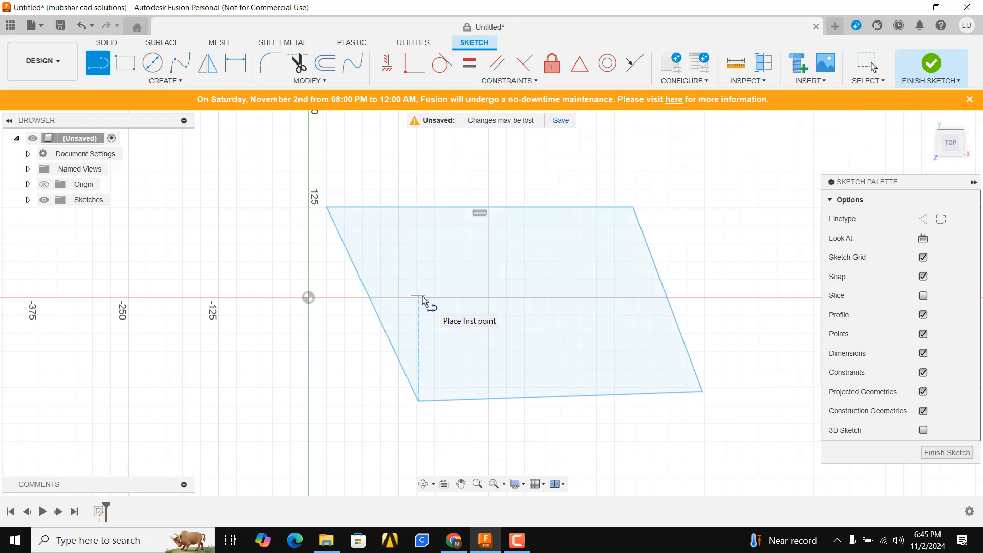
pyautogui.press('Escape')
# - Apply a Fix/UnFix constraint to the slanted right side of the four-sided profile
pyautogui.click(552, 73)
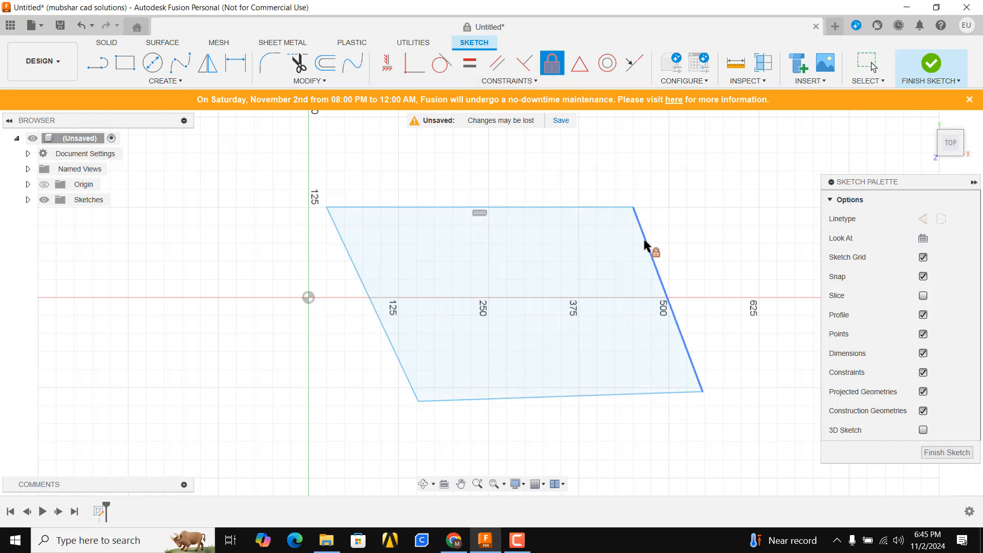
pyautogui.click(644, 237)
pyautogui.press('Escape')
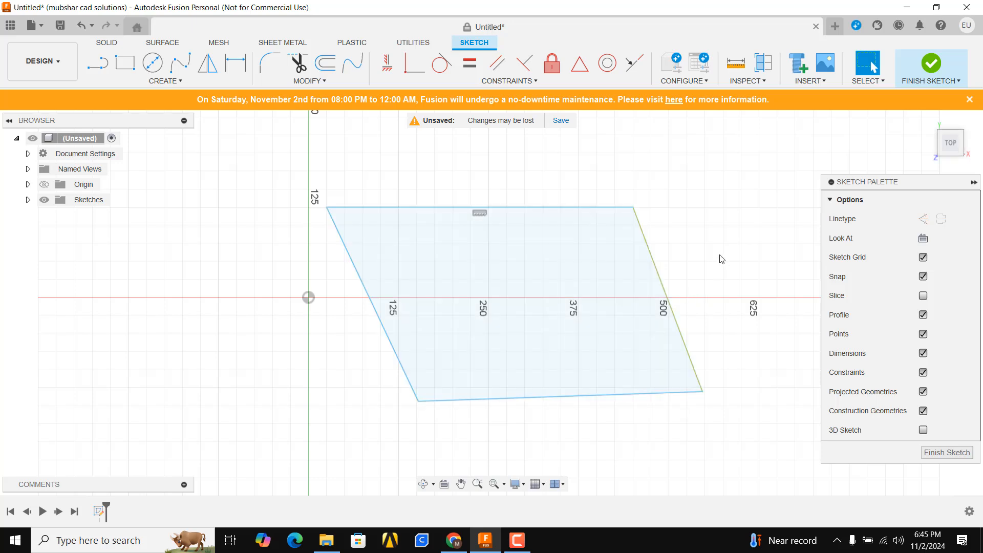
# - Apply a Perpendicular constraint between the profile's horizontal upper edge and its slanted left side
pyautogui.scroll(-3, 664, 277)
pyautogui.scroll(2, 665, 282)
pyautogui.moveTo(686, 275); pyautogui.dragTo(637, 265, button='middle')
pyautogui.scroll(1, 635, 263)
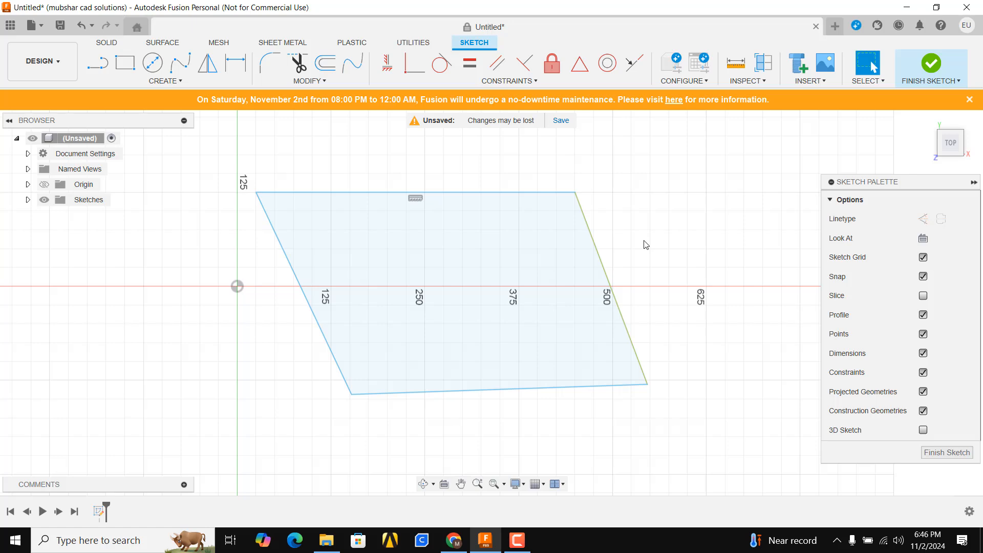
pyautogui.click(524, 66)
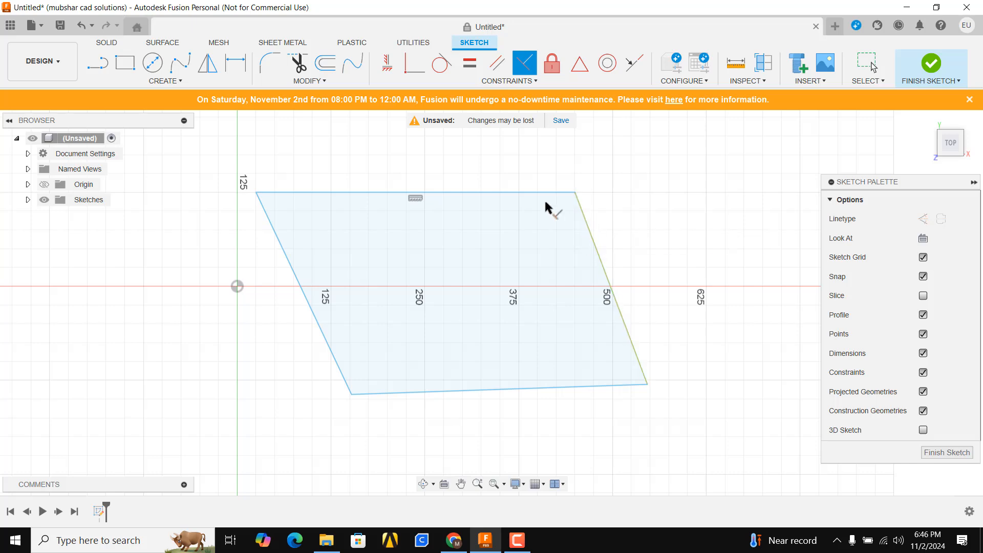
pyautogui.click(581, 204)
pyautogui.click(553, 192)
pyautogui.click(285, 200)
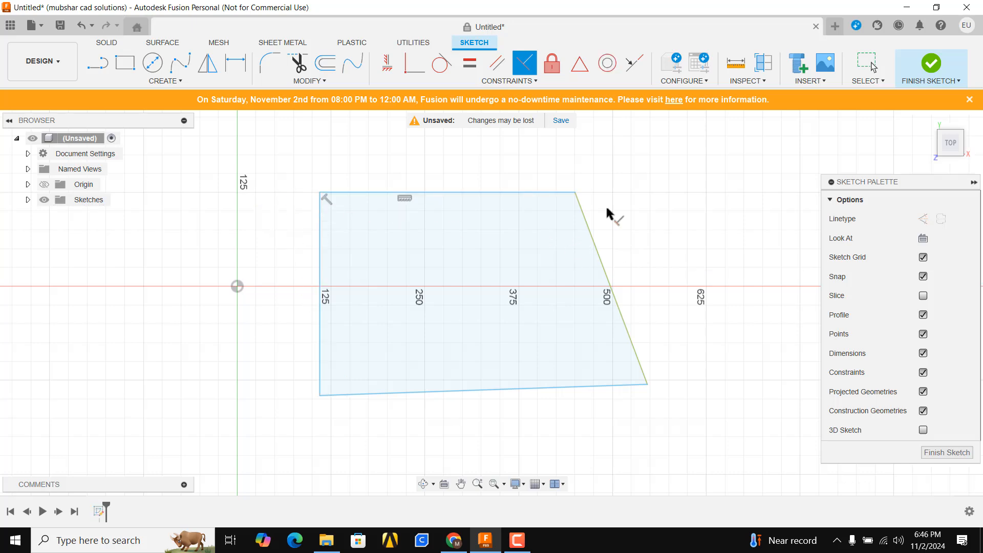
pyautogui.press('Escape')
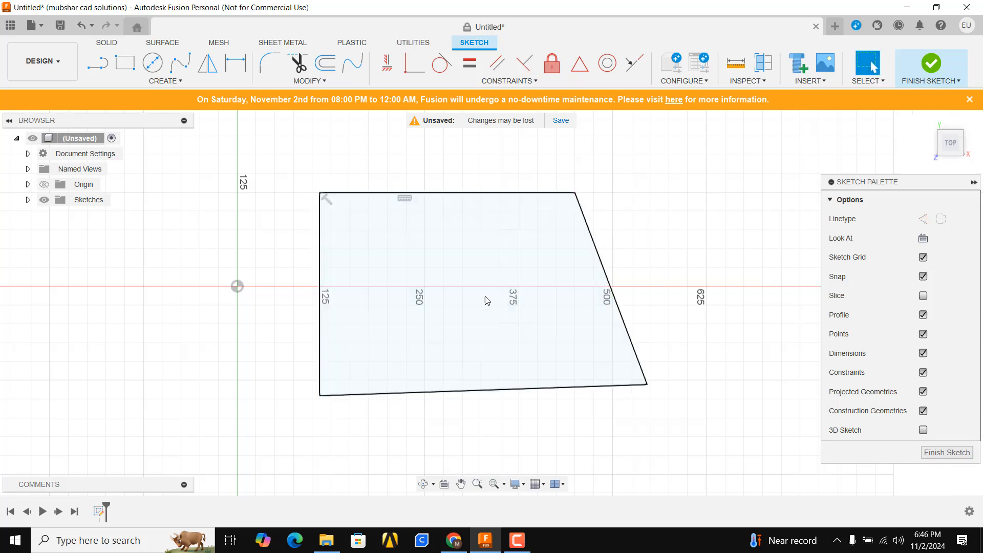
# - Delete the entire four-sided profile from the sketch
pyautogui.scroll(-2, 486, 300)
pyautogui.moveTo(457, 291); pyautogui.dragTo(357, 261, button='middle')
pyautogui.scroll(2, 562, 233)
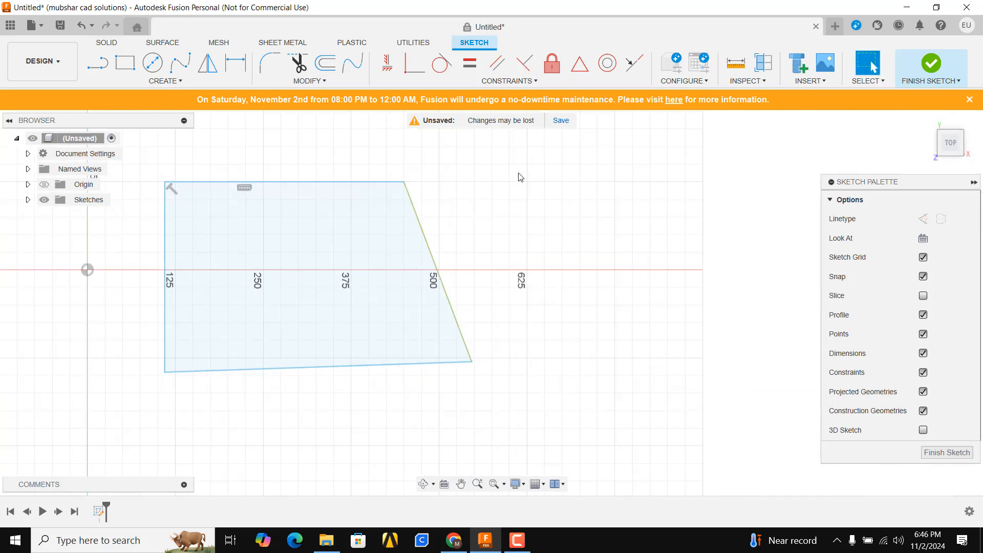
pyautogui.scroll(-2, 520, 177)
pyautogui.click(510, 81)
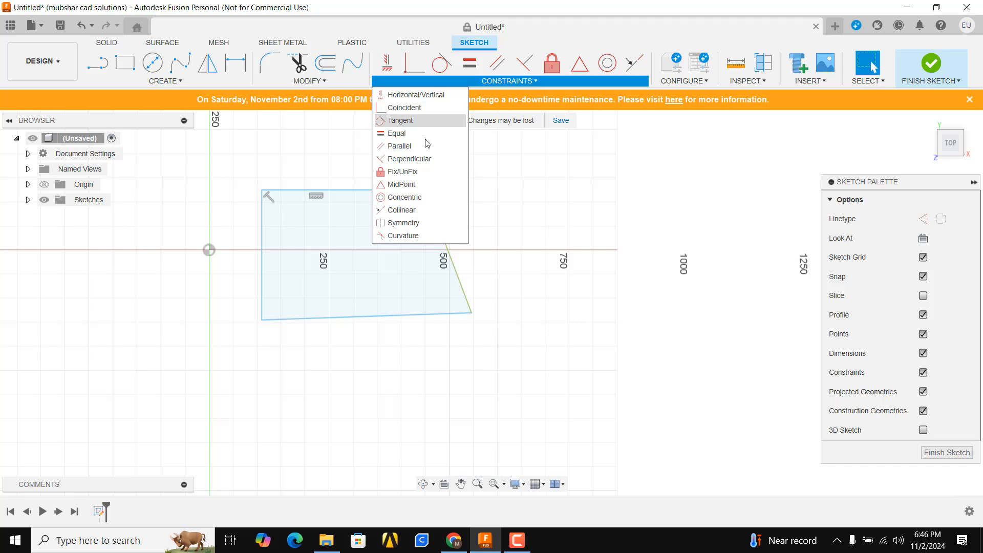
pyautogui.moveTo(491, 157); pyautogui.dragTo(160, 397)
pyautogui.press('Delete')
pyautogui.scroll(-2, 215, 258)
pyautogui.scroll(8, 205, 256)
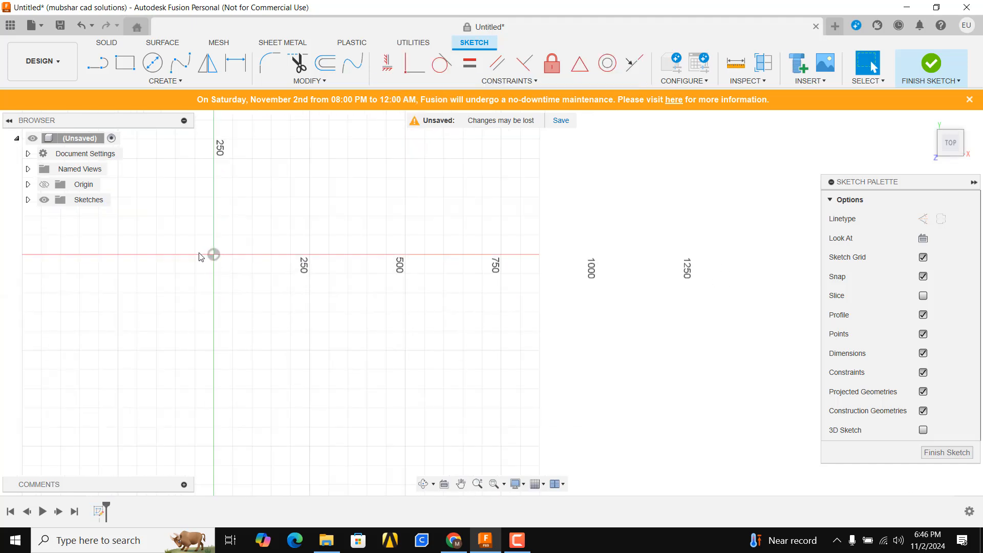
# - Sketch a horizontal line starting at about X 24, Y 21 mm and a separate slanted line rising from about X 119, Y 44 mm
pyautogui.press('l')
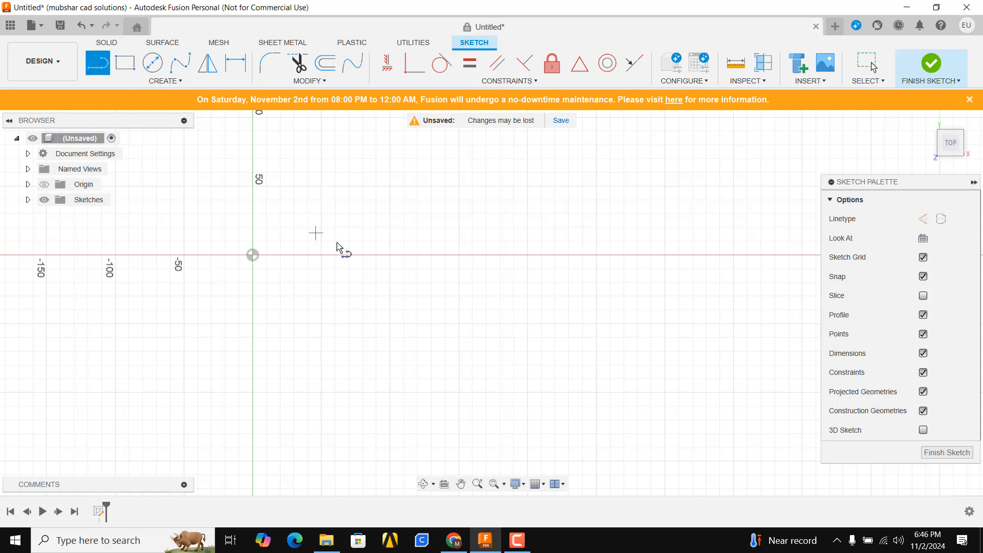
pyautogui.click(285, 226)
pyautogui.click(569, 226)
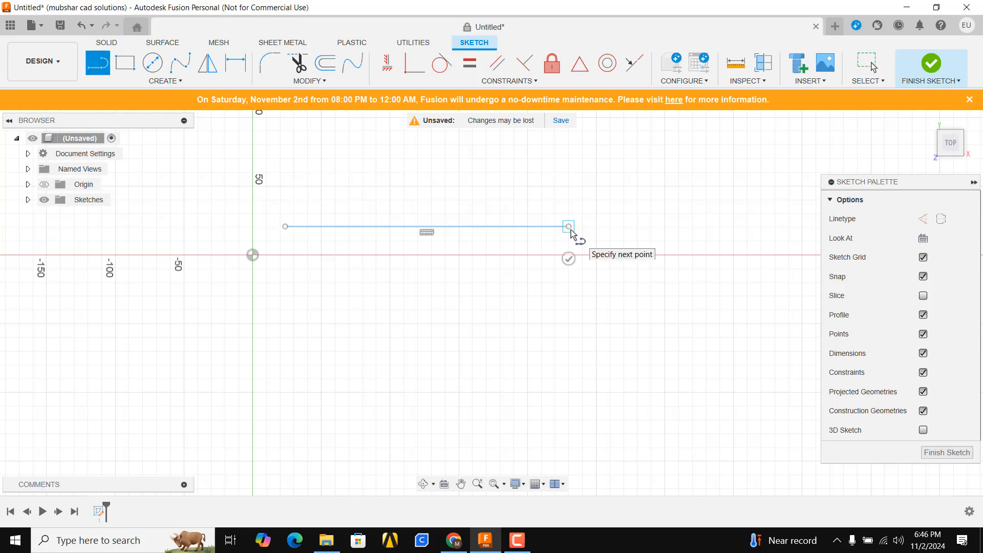
pyautogui.press('Escape')
pyautogui.moveTo(508, 291); pyautogui.dragTo(503, 376, button='middle')
pyautogui.press('l')
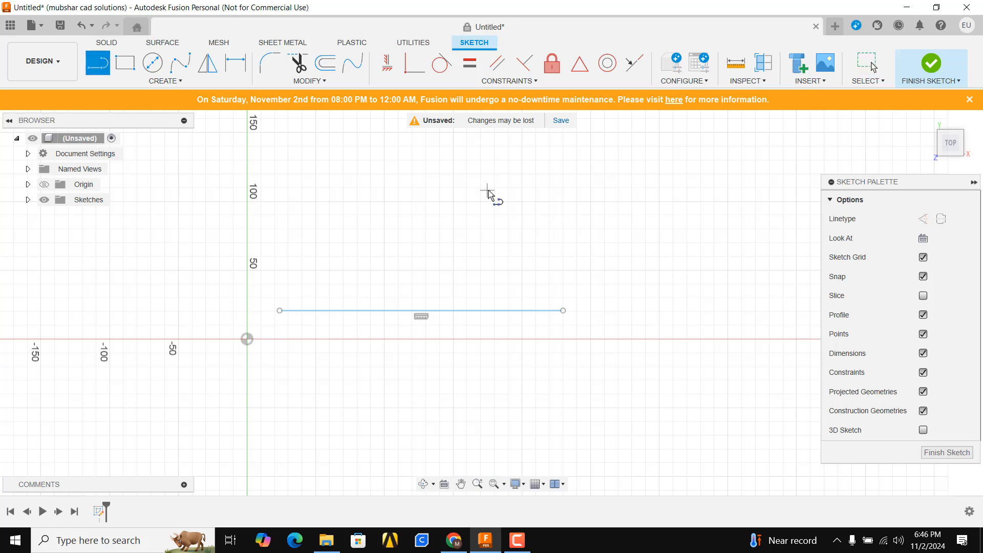
pyautogui.click(475, 183)
pyautogui.click(412, 278)
pyautogui.press('Escape')
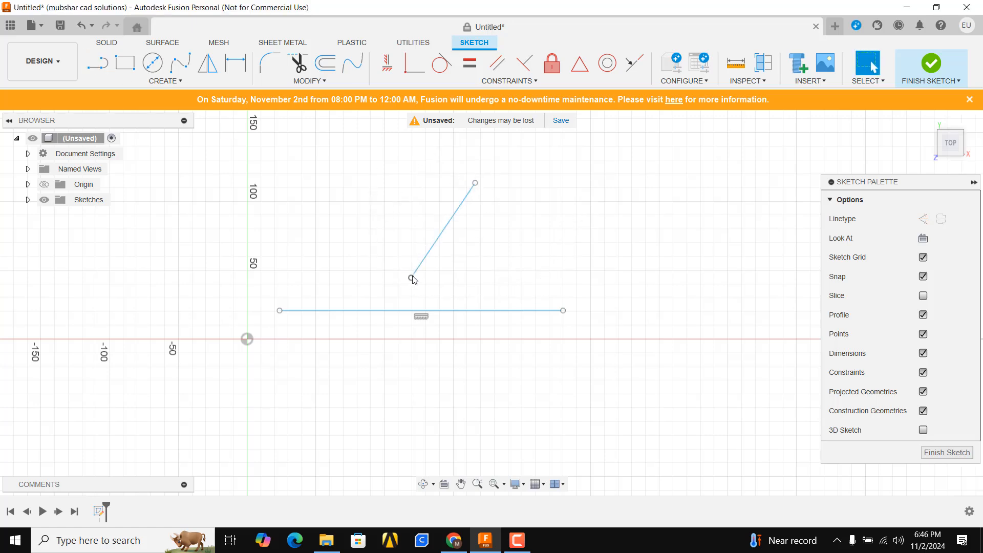
# - Try a MidPoint constraint placing the slanted line's lower endpoint at the middle of the horizontal line, and undo it
pyautogui.click(470, 83)
pyautogui.click(402, 184)
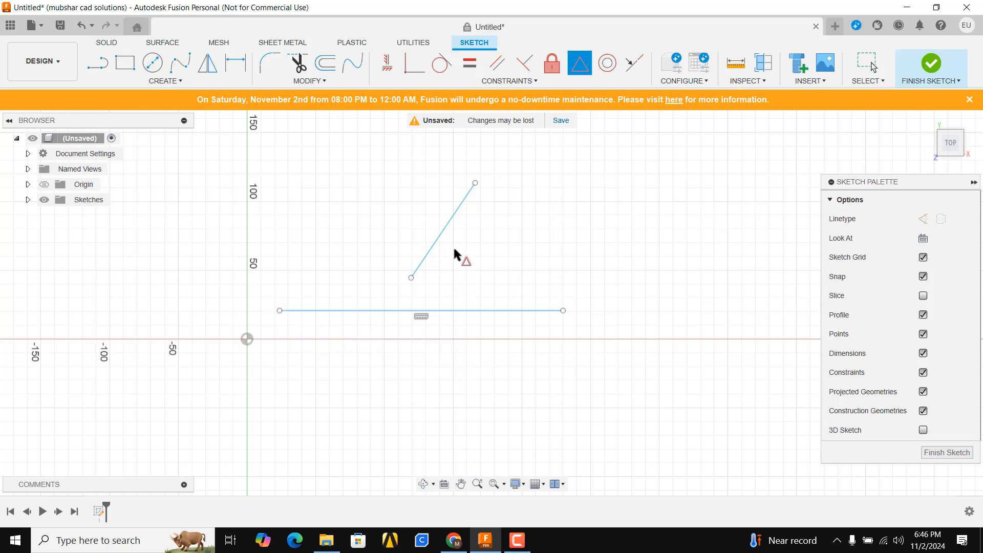
pyautogui.click(413, 279)
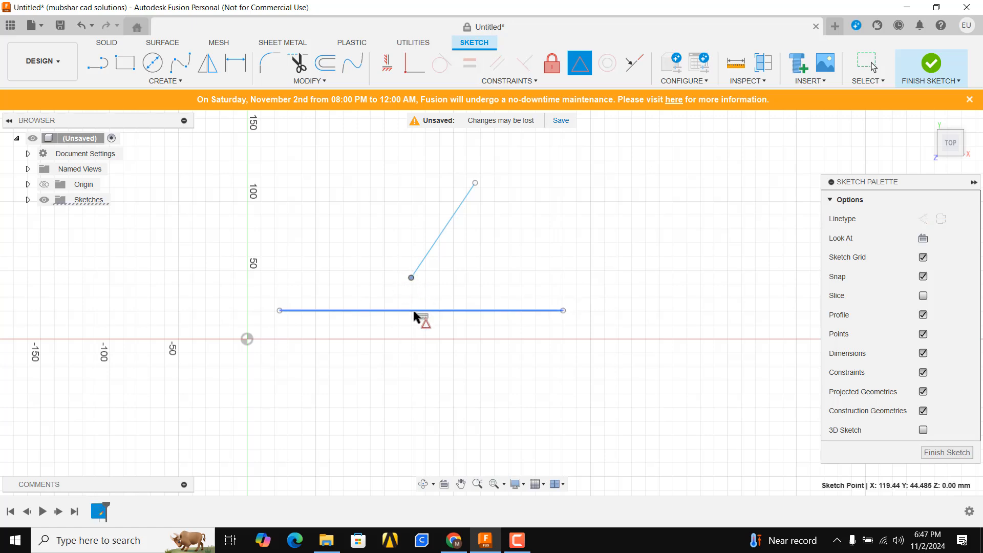
pyautogui.click(419, 310)
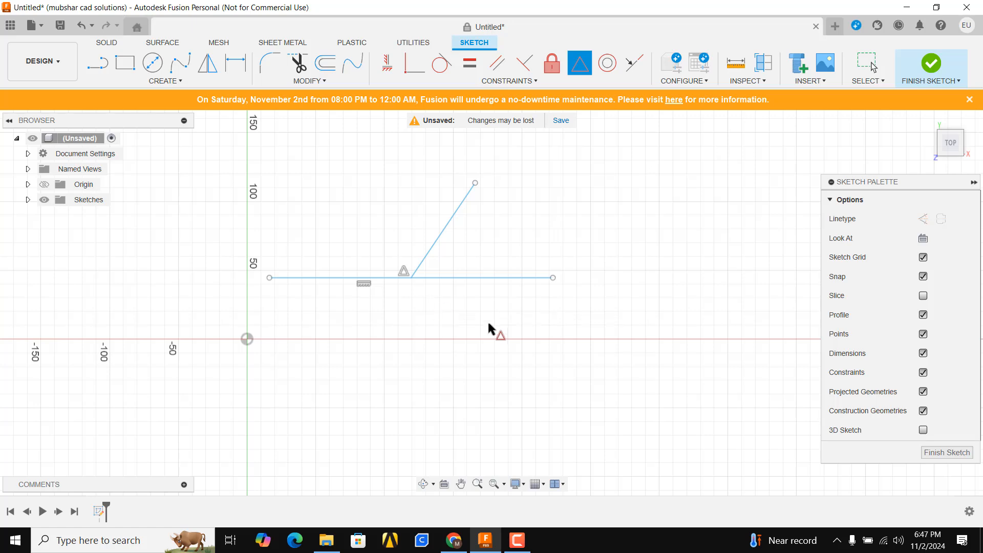
pyautogui.press('Escape')
pyautogui.hotkey('ctrl', 'z')
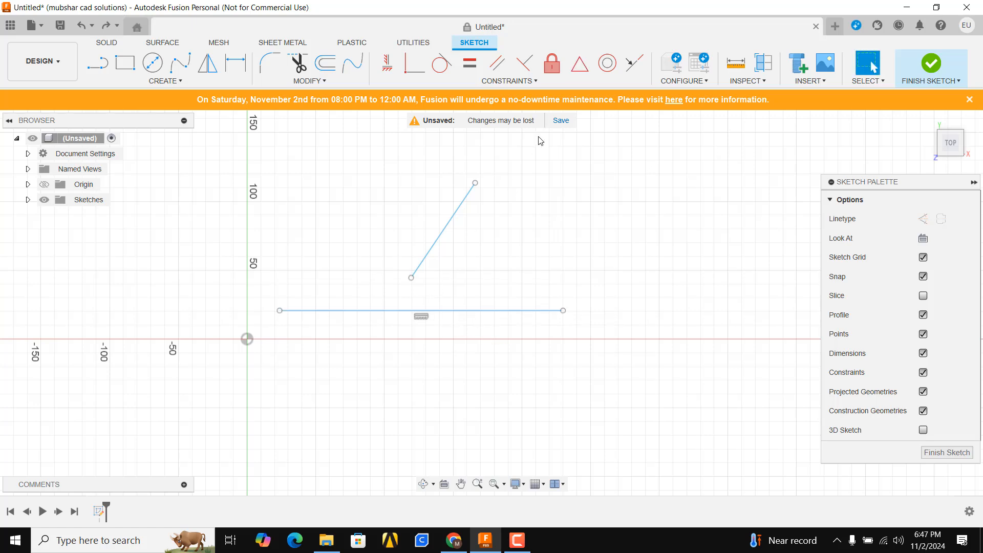
# - Apply a MidPoint constraint between the horizontal line's left endpoint and the slanted line
pyautogui.click(541, 83)
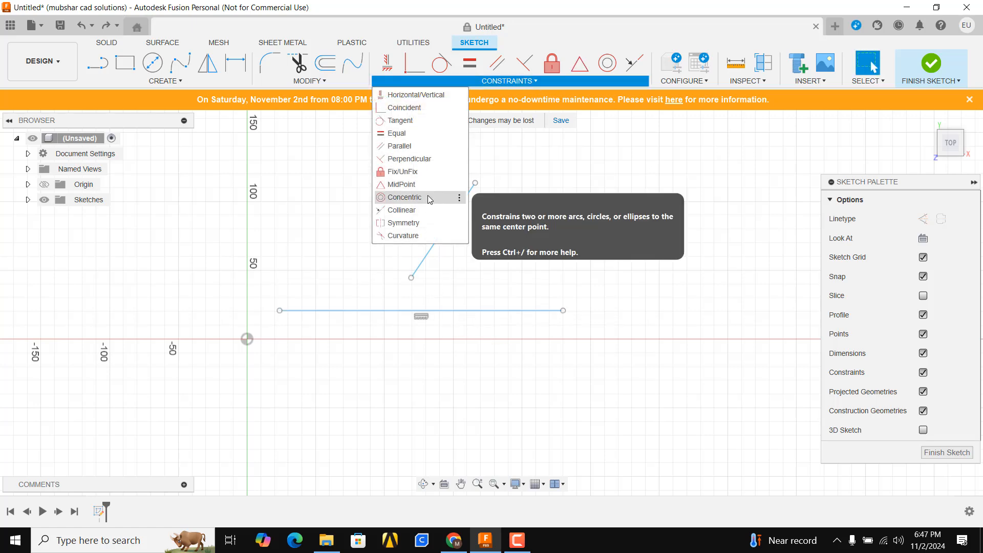
pyautogui.click(401, 184)
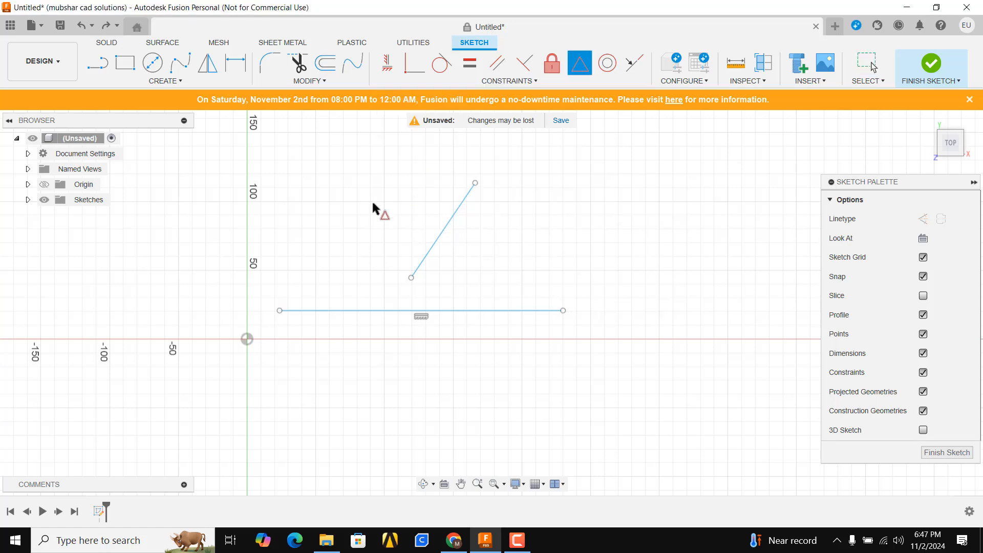
pyautogui.click(280, 310)
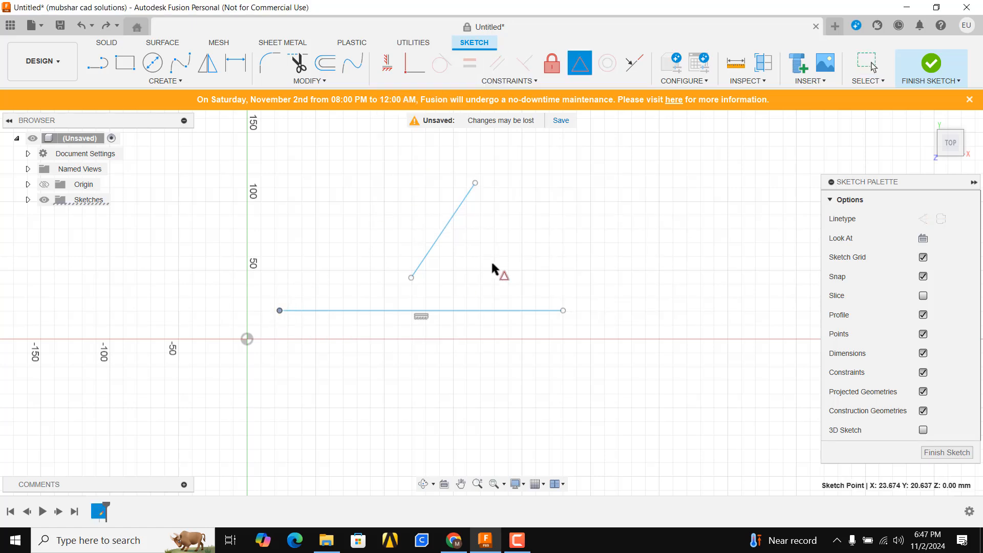
pyautogui.click(450, 224)
pyautogui.scroll(3, 275, 343)
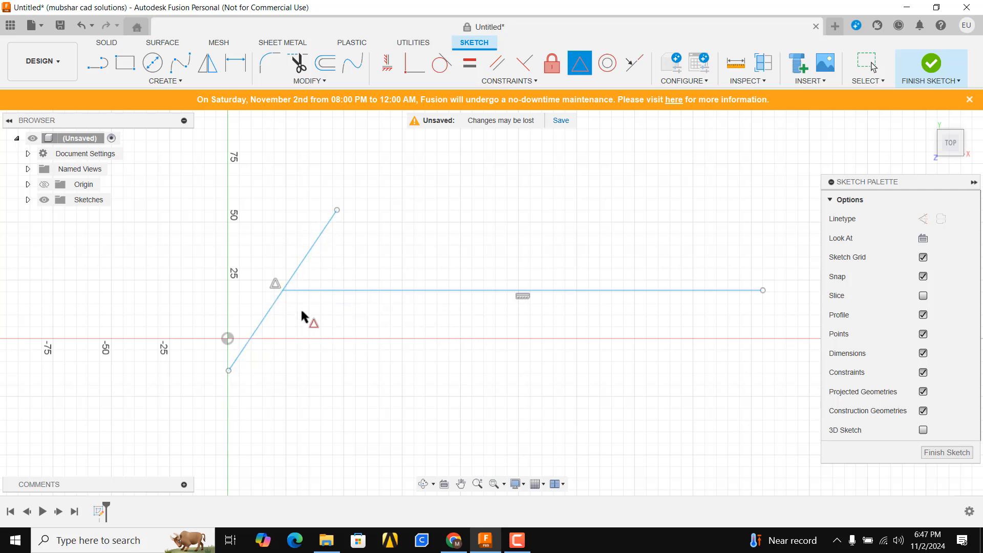
pyautogui.scroll(-3, 308, 310)
pyautogui.press('Escape')
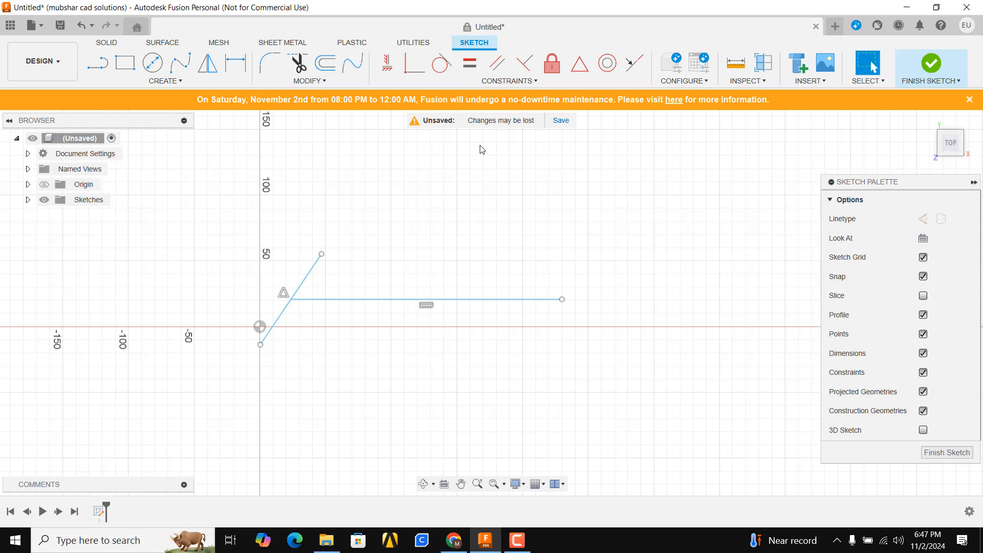
pyautogui.click(511, 82)
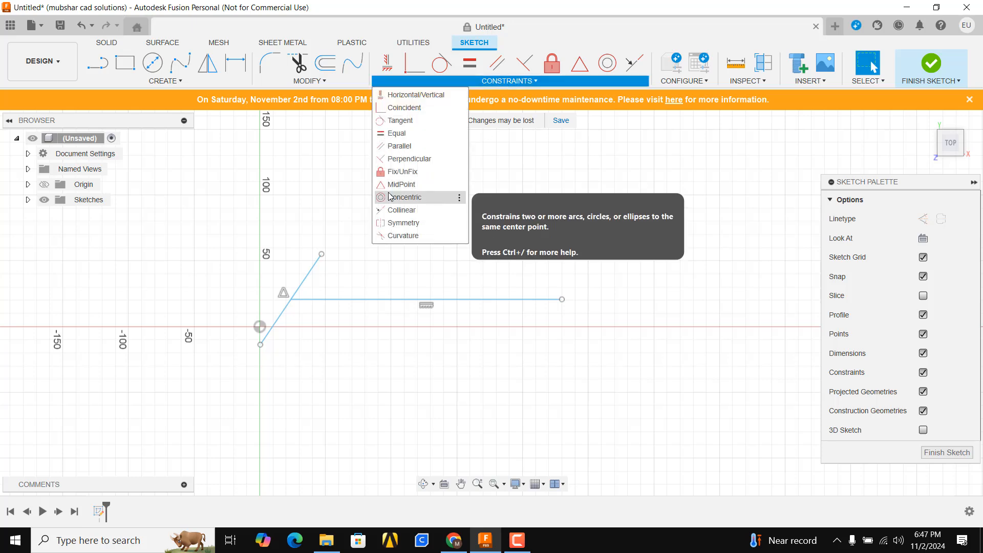
pyautogui.click(518, 279)
pyautogui.scroll(-2, 519, 279)
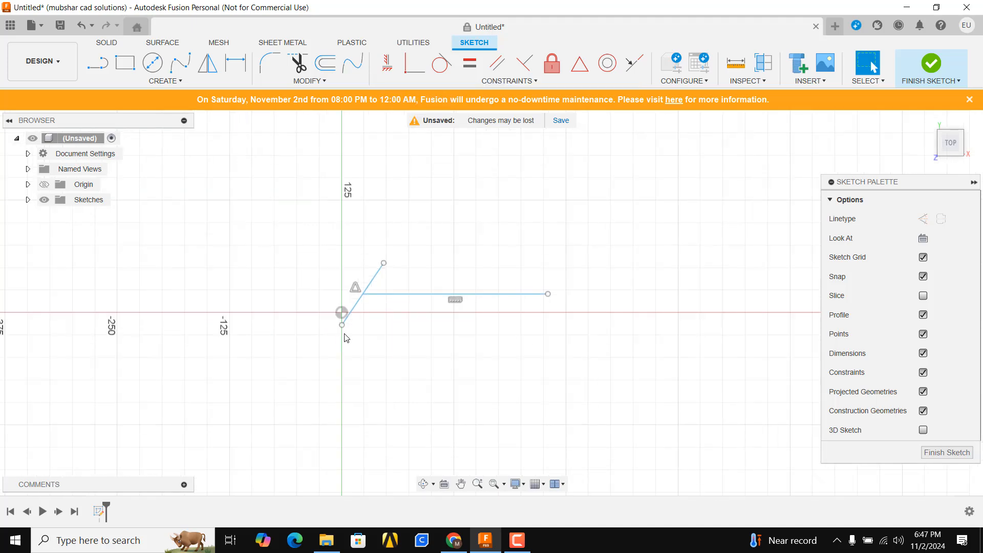
pyautogui.scroll(1, 347, 329)
pyautogui.scroll(1, 348, 333)
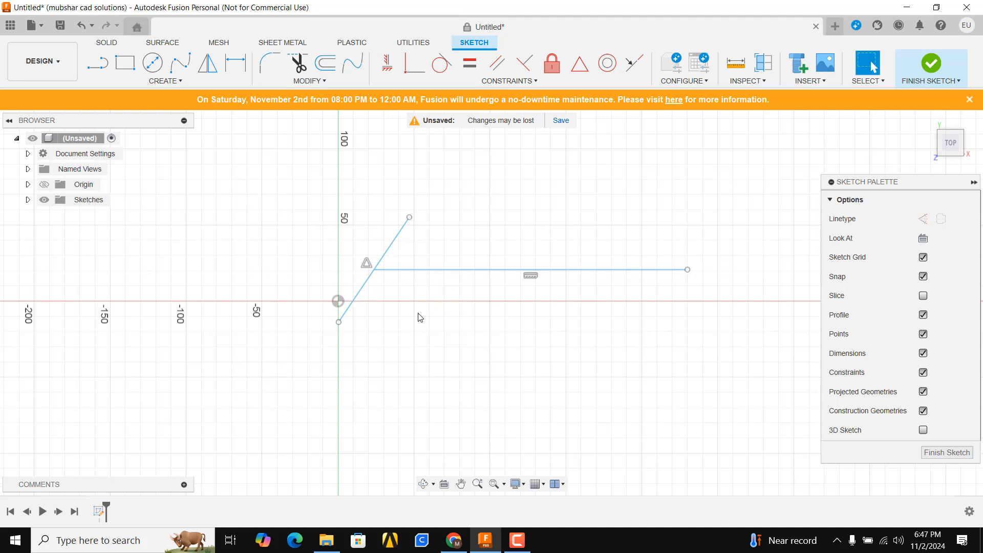
# - Sketch a large circle below the origin and a smaller off-center circle about 52 mm in diameter inside it
pyautogui.scroll(-1, 332, 328)
pyautogui.moveTo(341, 272); pyautogui.dragTo(340, 213, button='middle')
pyautogui.press('c')
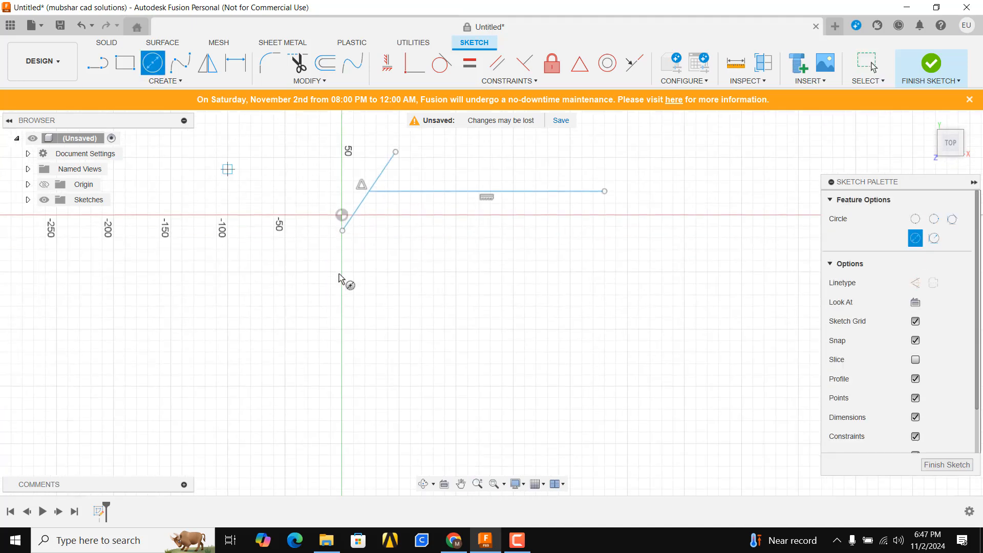
pyautogui.click(367, 296)
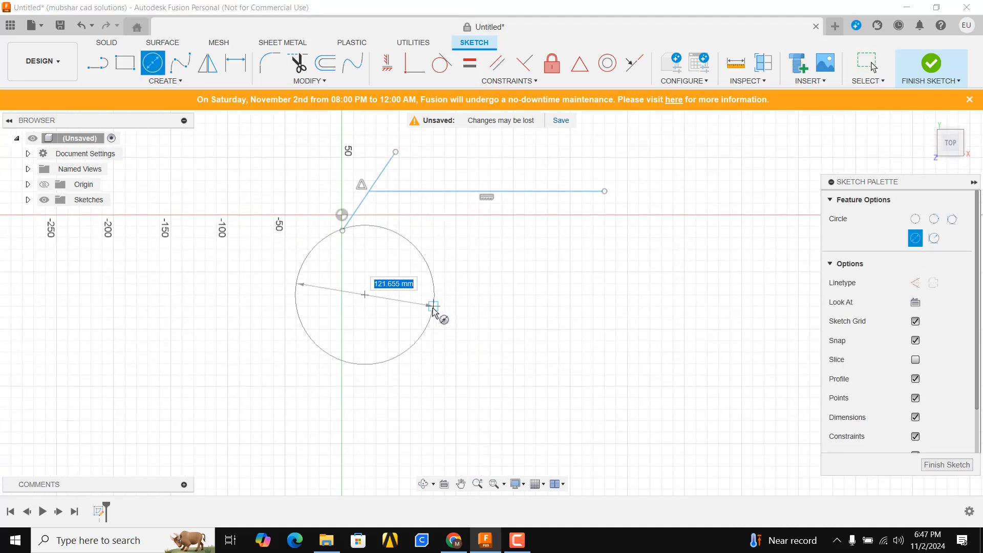
pyautogui.click(423, 305)
pyautogui.scroll(2, 423, 308)
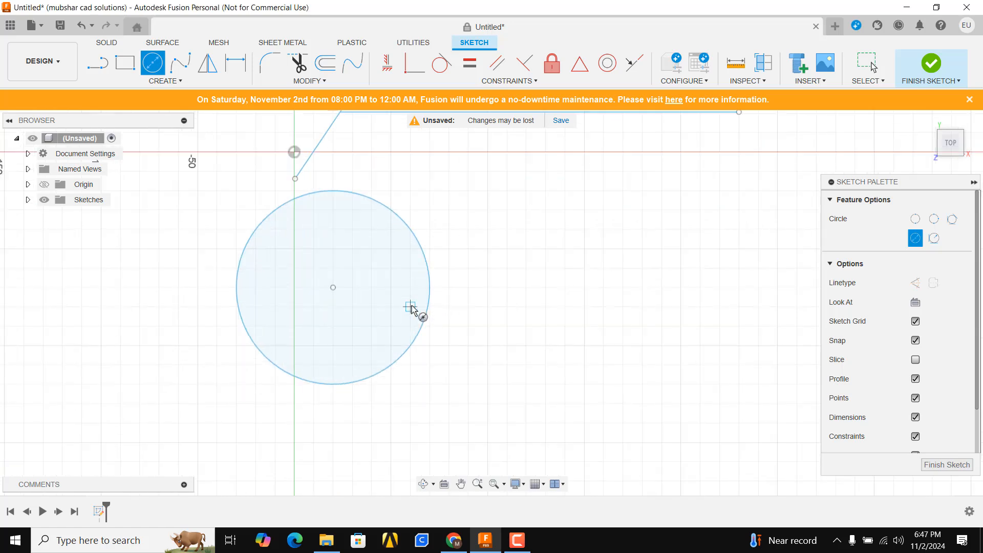
pyautogui.click(353, 268)
pyautogui.click(401, 277)
pyautogui.press('Escape')
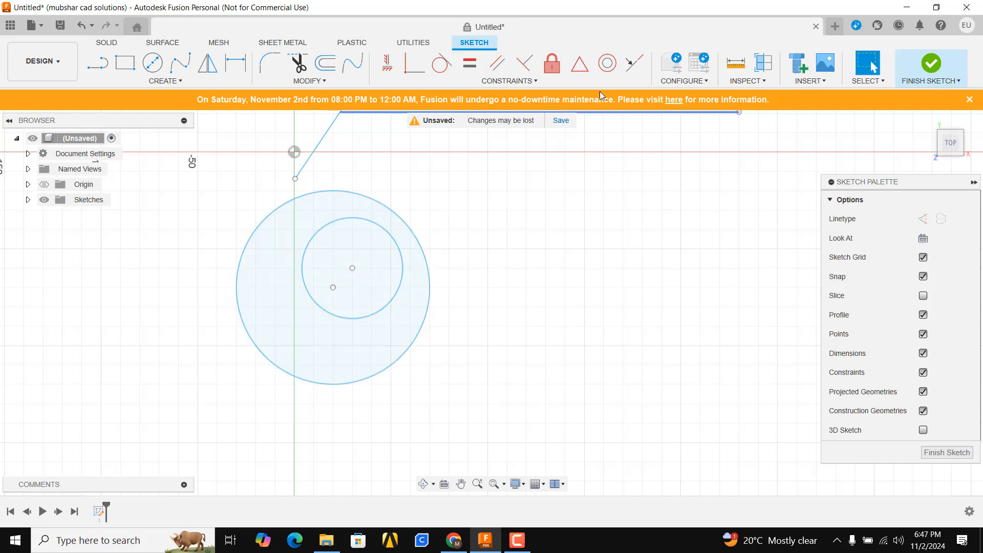
# - Apply a Concentric constraint between the small inner circle and the large outer circle
pyautogui.click(608, 68)
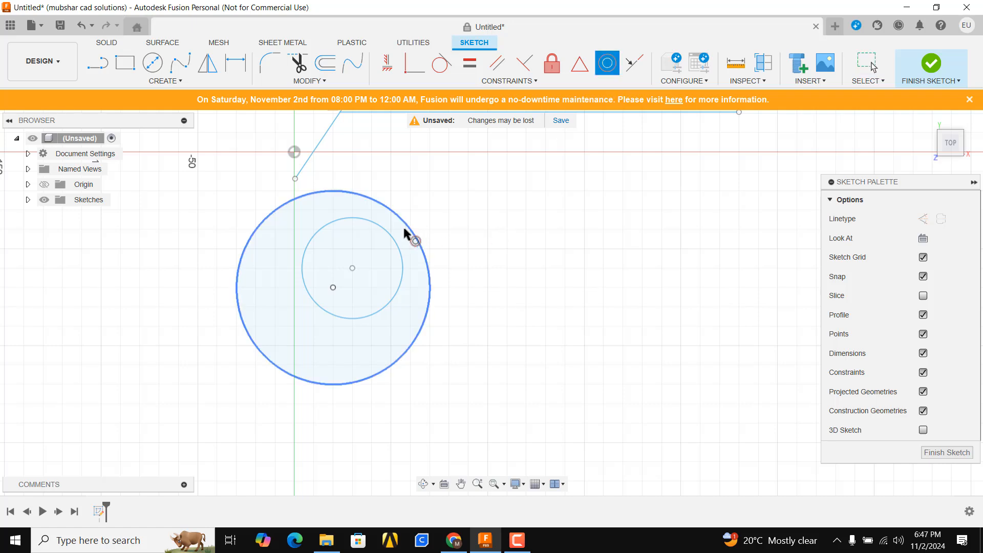
pyautogui.click(385, 239)
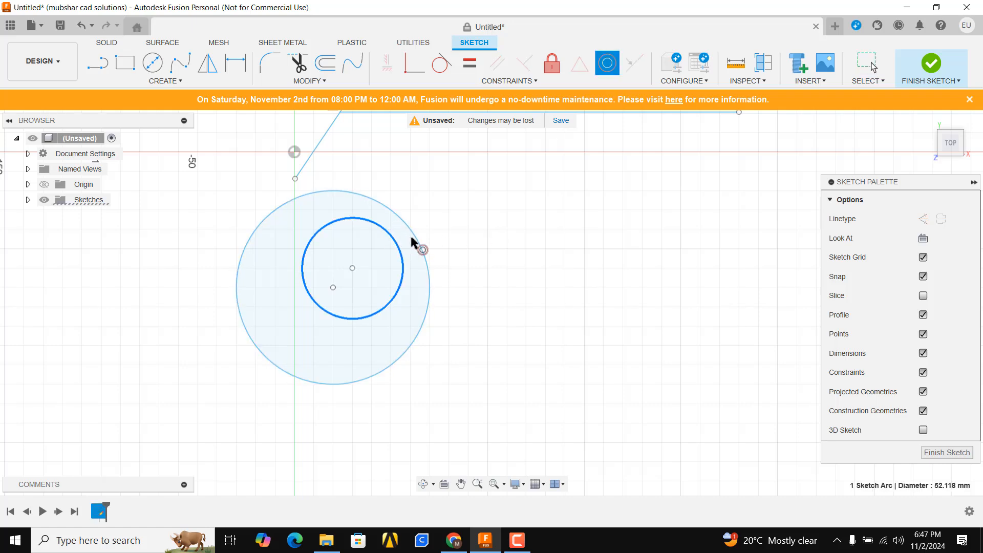
pyautogui.click(413, 240)
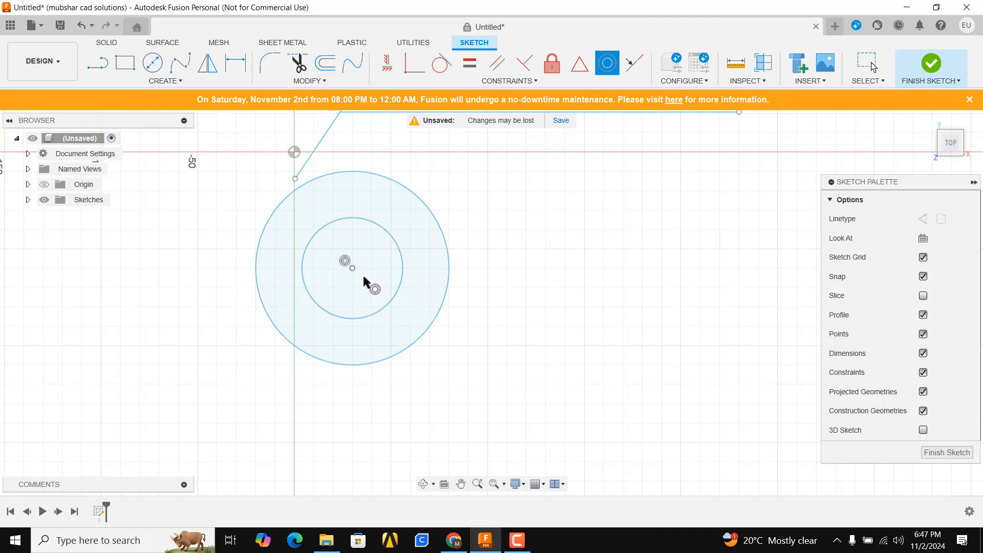
pyautogui.scroll(5, 362, 273)
pyautogui.scroll(-4, 344, 251)
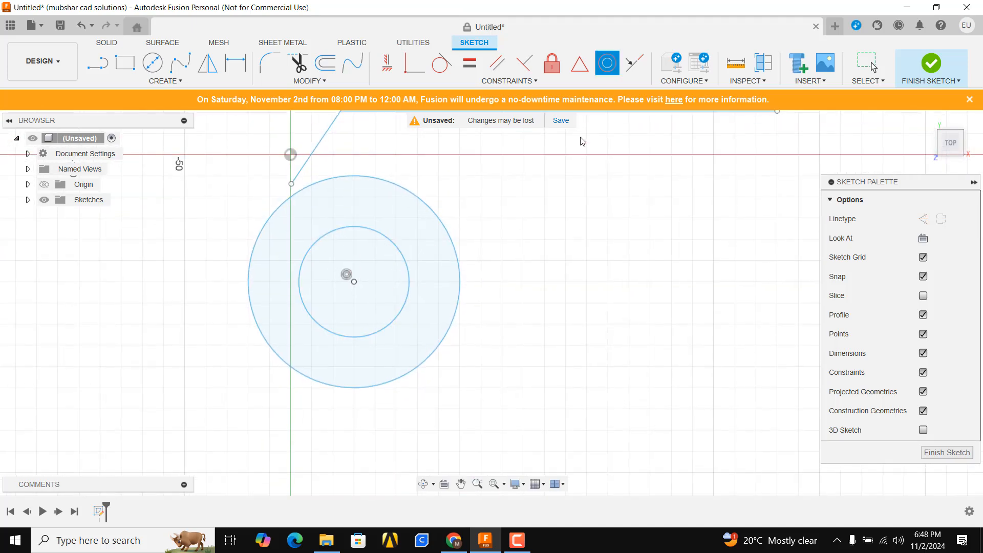
pyautogui.press('Escape')
# - Sketch a separate horizontal line to the right of the concentric circles, below the existing horizontal line
pyautogui.click(563, 82)
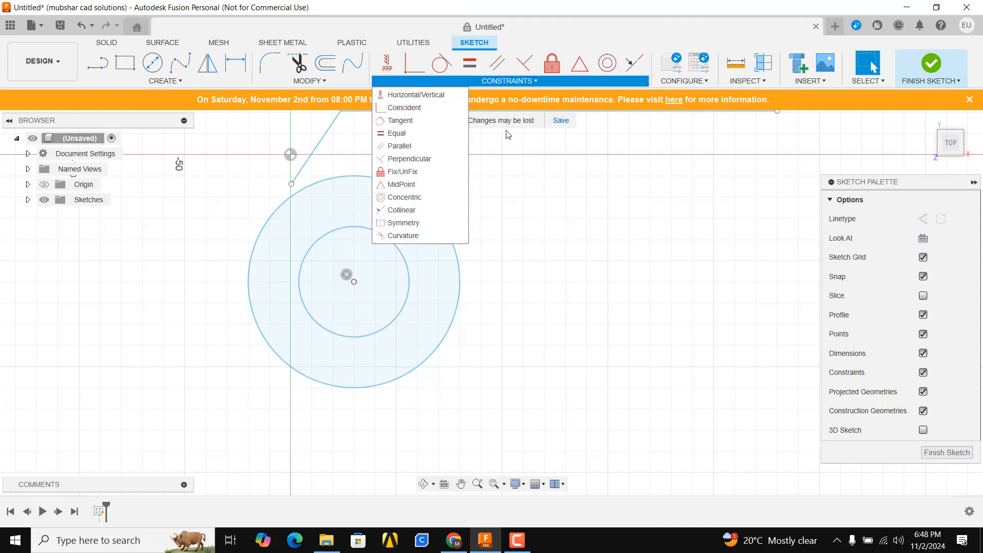
pyautogui.scroll(-3, 502, 222)
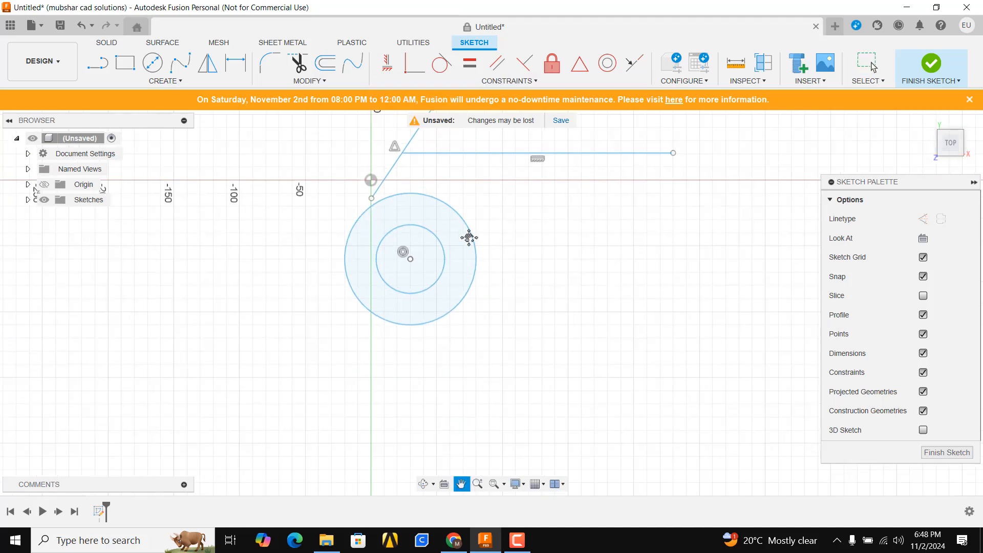
pyautogui.moveTo(469, 238); pyautogui.dragTo(278, 310, button='middle')
pyautogui.scroll(3, 262, 205)
pyautogui.scroll(-3, 266, 208)
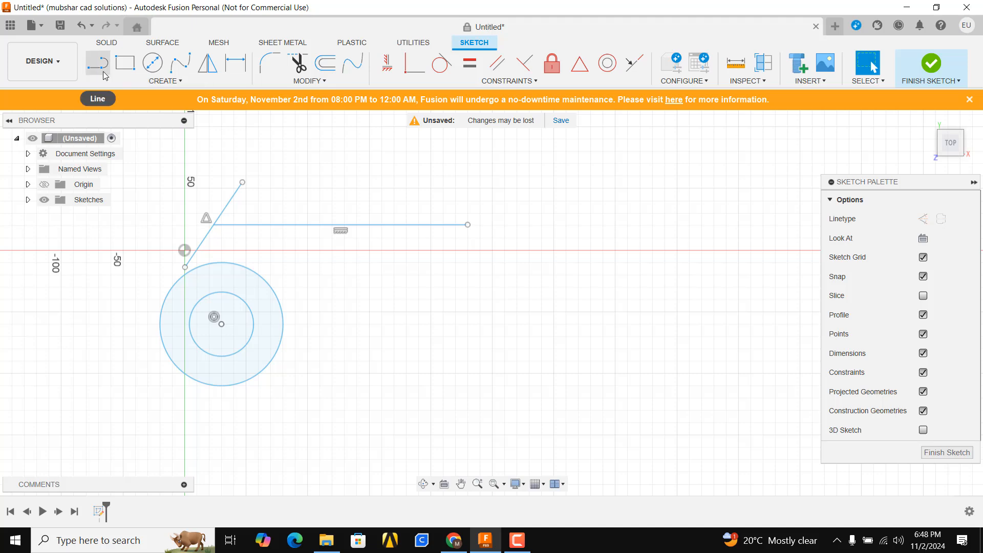
pyautogui.click(97, 63)
pyautogui.scroll(-2, 307, 322)
pyautogui.moveTo(340, 324); pyautogui.dragTo(345, 277, button='middle')
pyautogui.click(336, 266)
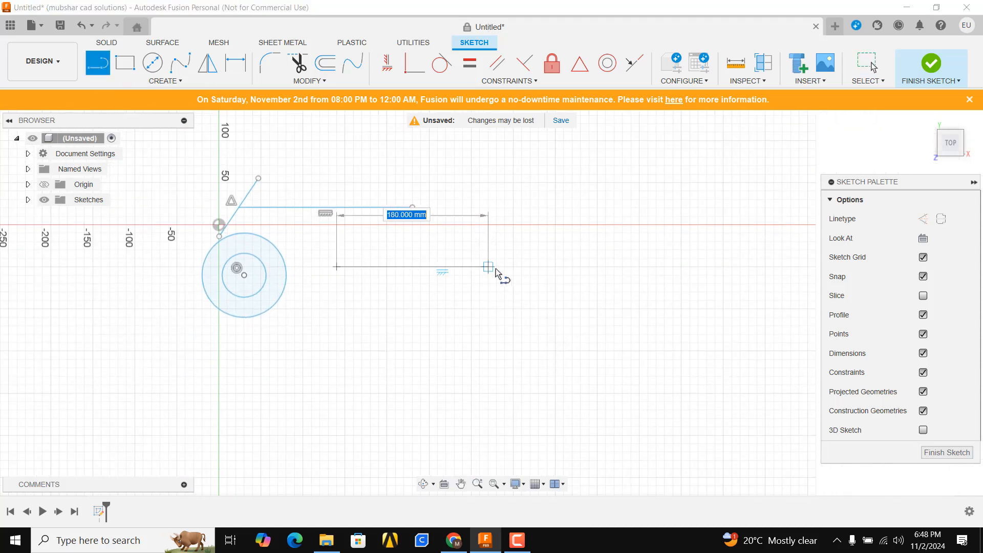
pyautogui.click(597, 266)
pyautogui.press('Escape')
pyautogui.moveTo(597, 269); pyautogui.dragTo(408, 363, button='middle')
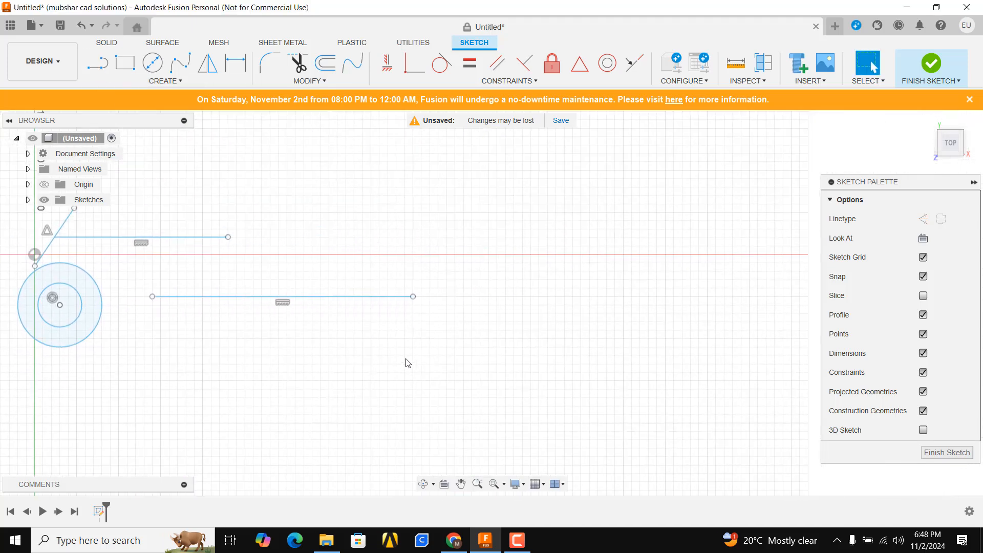
# - Sketch a slanted line rising up and to the right from the new horizontal line's right endpoint
pyautogui.click(90, 73)
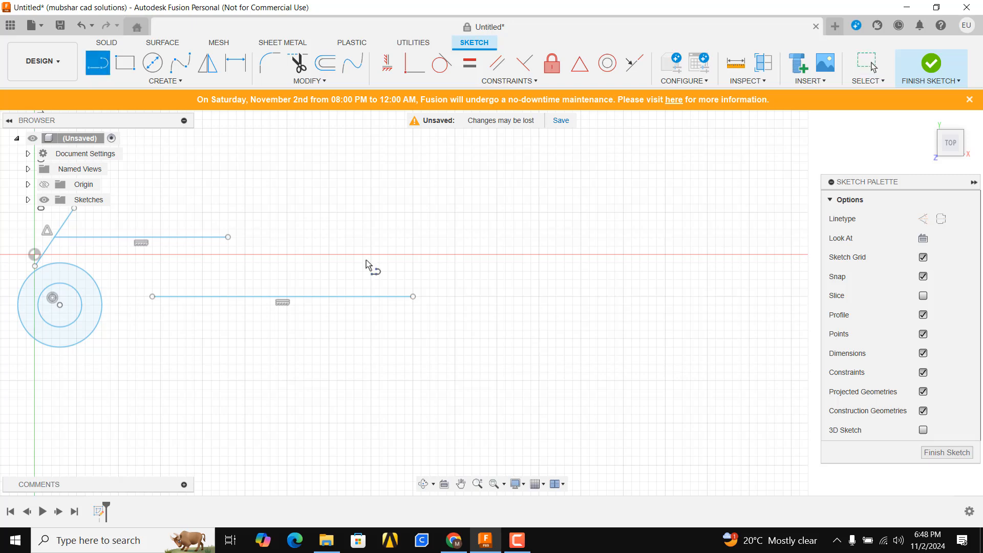
pyautogui.click(414, 297)
pyautogui.click(589, 179)
pyautogui.press('Escape')
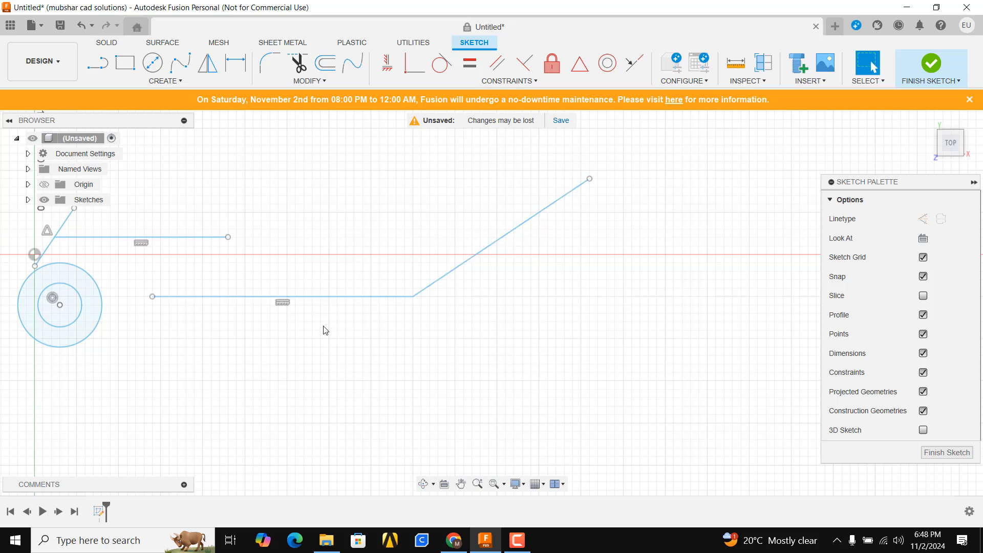
# - Apply a Collinear constraint between the slanted line and the horizontal line it is connected to
pyautogui.click(632, 66)
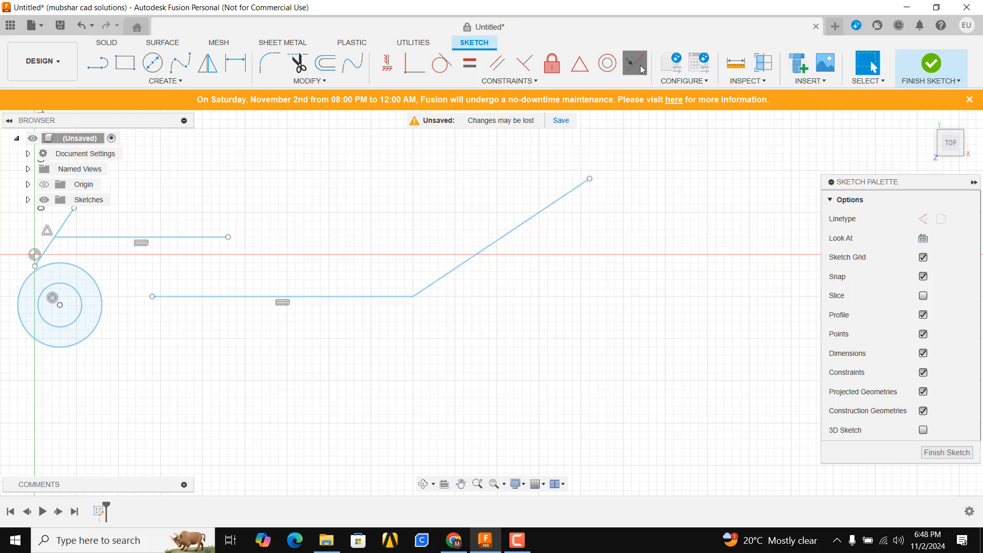
pyautogui.click(428, 290)
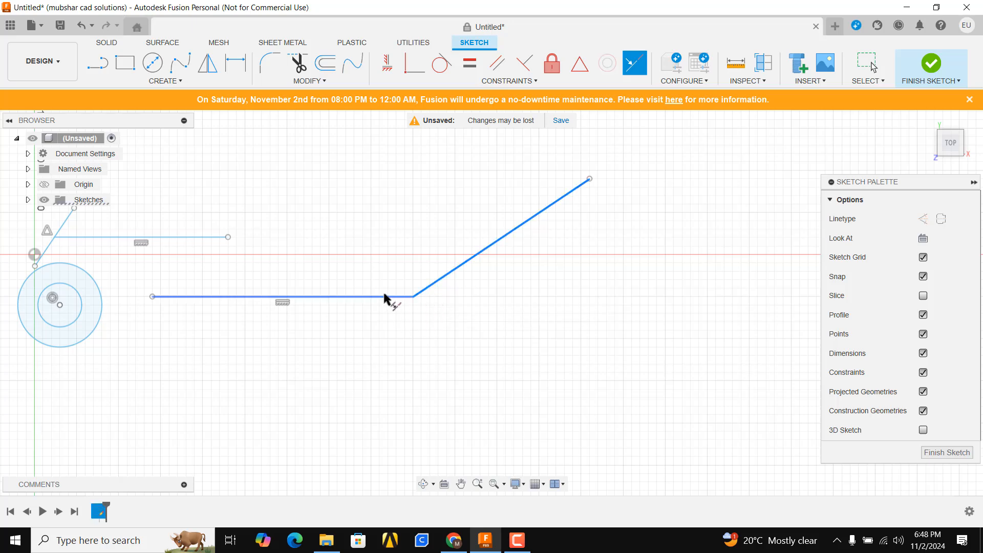
pyautogui.click(387, 297)
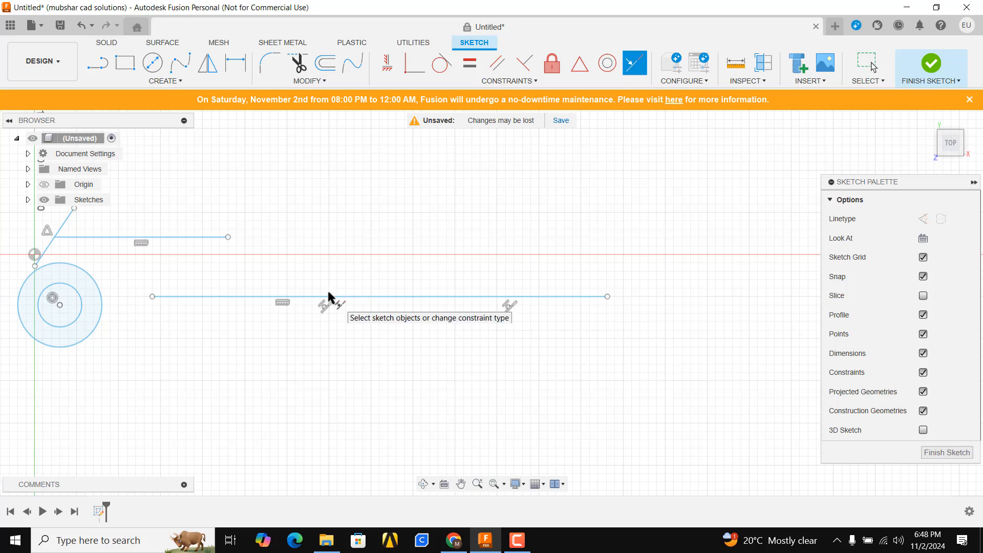
# - Delete all the existing lines and circles to clear the sketch
pyautogui.click(527, 83)
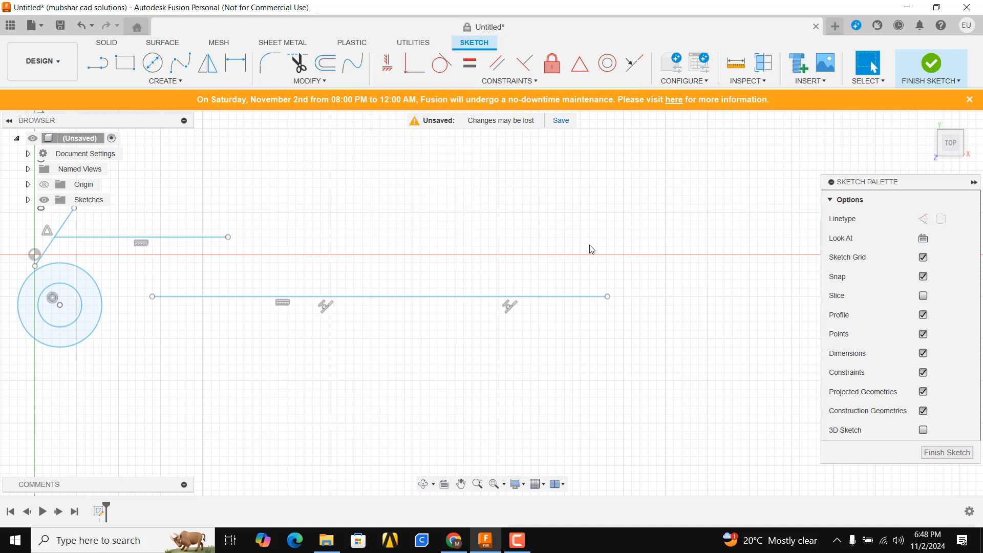
pyautogui.scroll(-3, 563, 246)
pyautogui.moveTo(636, 183); pyautogui.dragTo(147, 399)
pyautogui.click(509, 81)
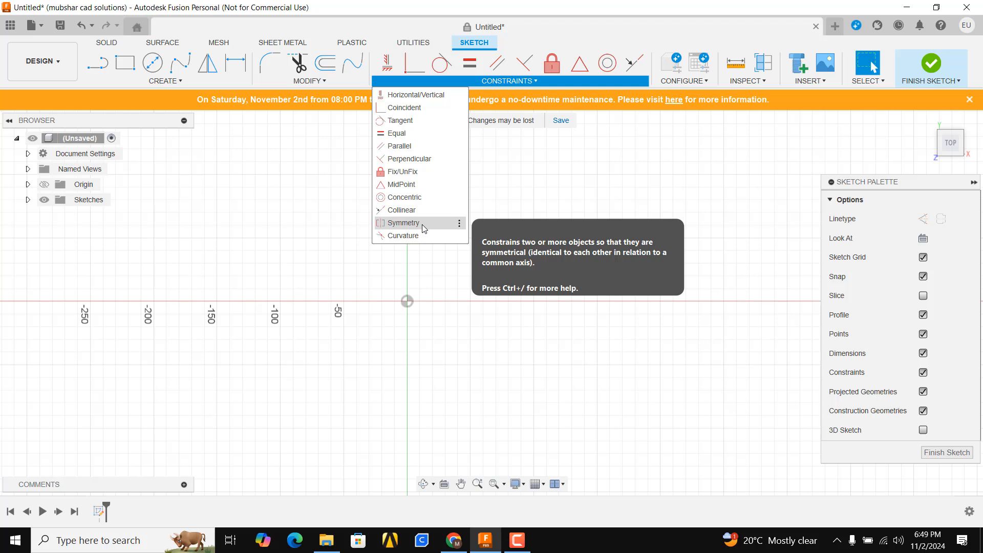
pyautogui.click(403, 223)
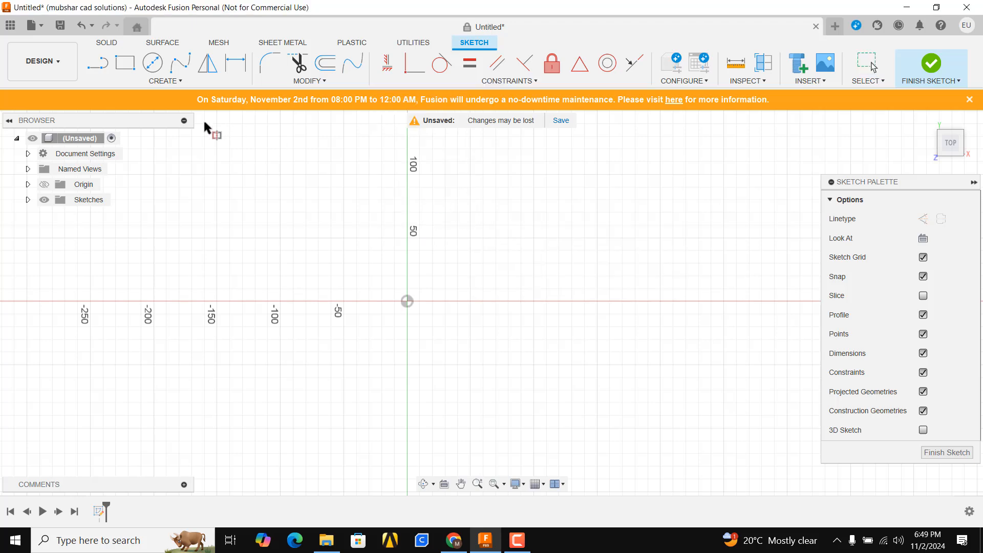
pyautogui.click(103, 61)
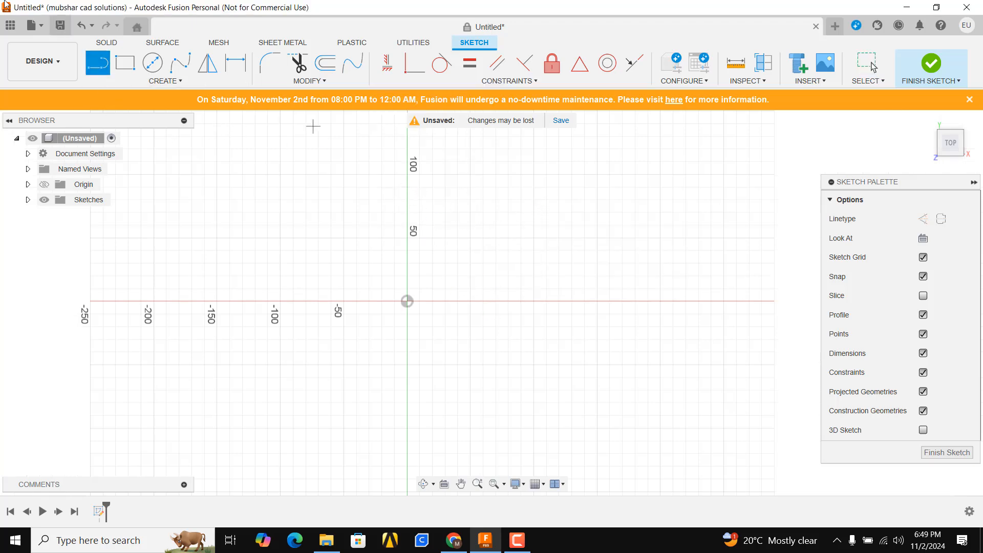
# - Sketch a two-point rectangle about 50 mm wide and 91 mm high, above and to the right of the origin
pyautogui.click(130, 69)
pyautogui.click(465, 169)
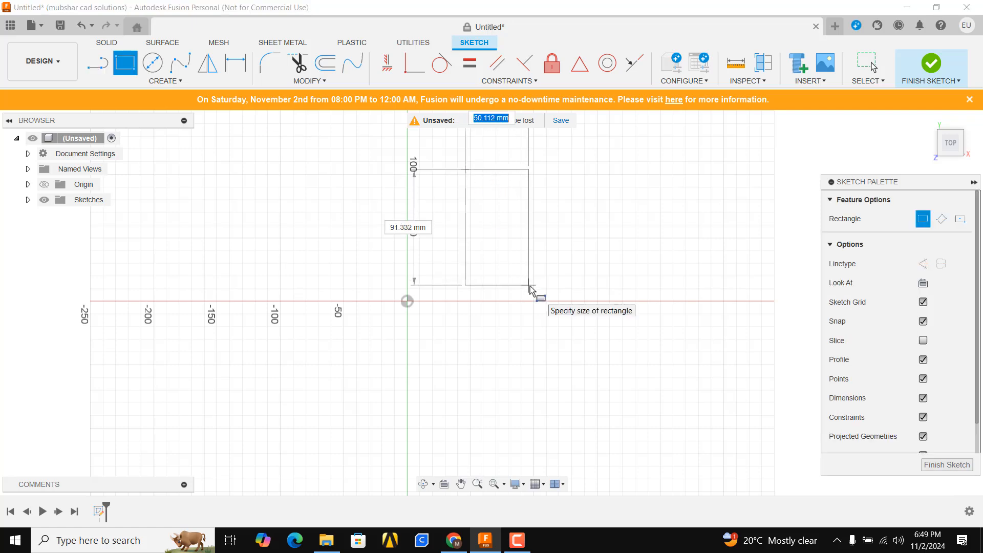
pyautogui.click(529, 285)
pyautogui.scroll(3, 575, 277)
# - Sketch a vertical line just right of the rectangle, slightly shorter than the rectangle's height
pyautogui.press('l')
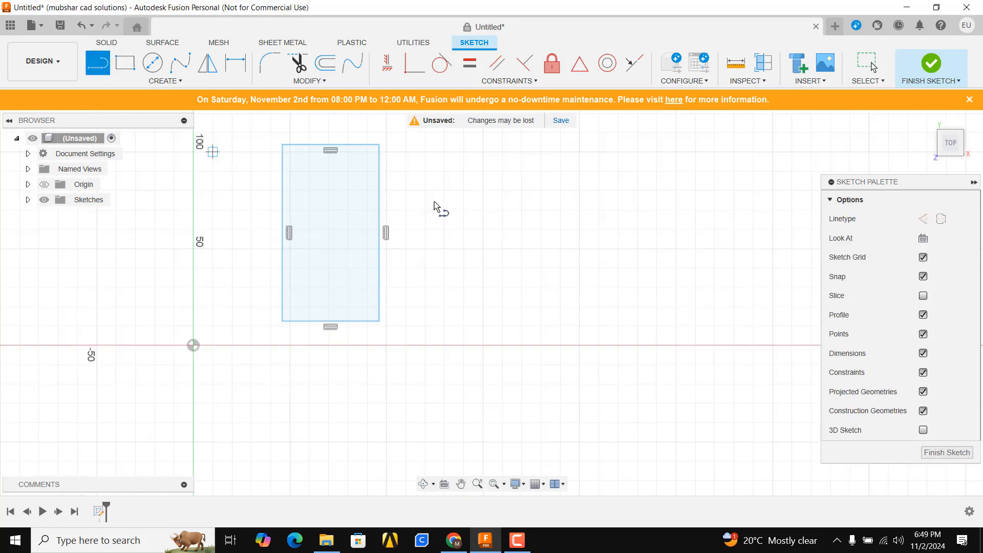
pyautogui.click(399, 174)
pyautogui.click(399, 313)
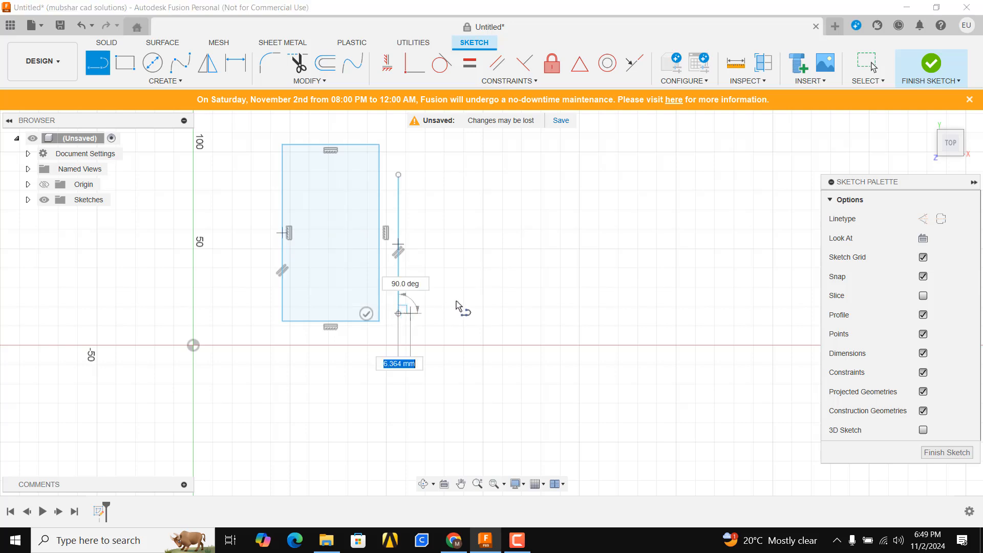
pyautogui.press('Escape')
# - Sketch a second rectangle about 40 mm wide on the other side of the vertical line, nearly level with the first rectangle
pyautogui.press('r')
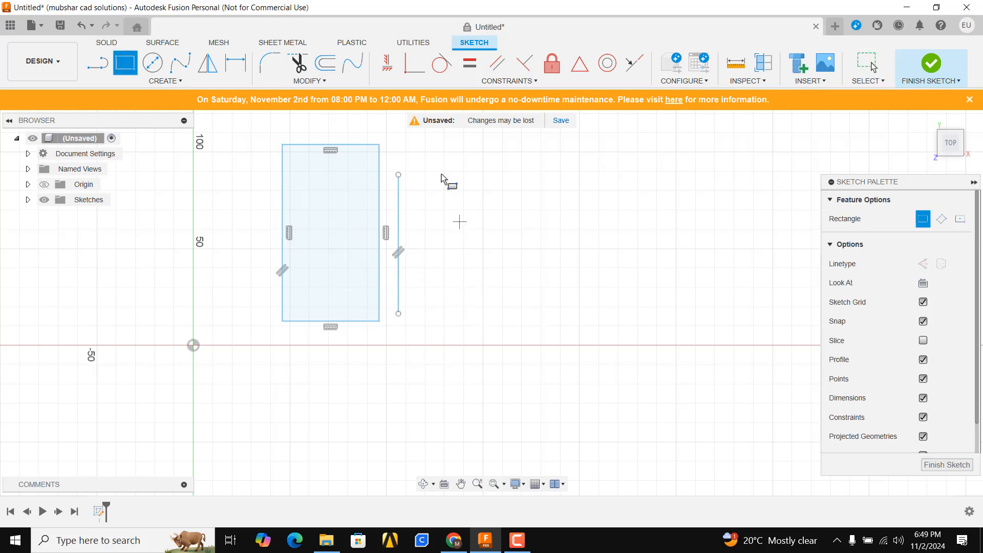
pyautogui.click(434, 146)
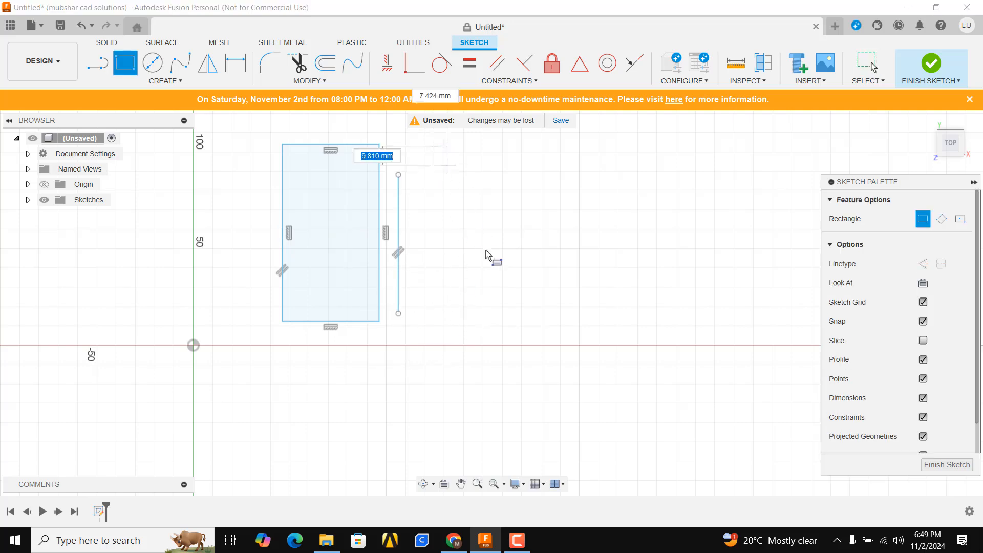
pyautogui.click(511, 324)
pyautogui.press('Escape')
pyautogui.scroll(4, 411, 217)
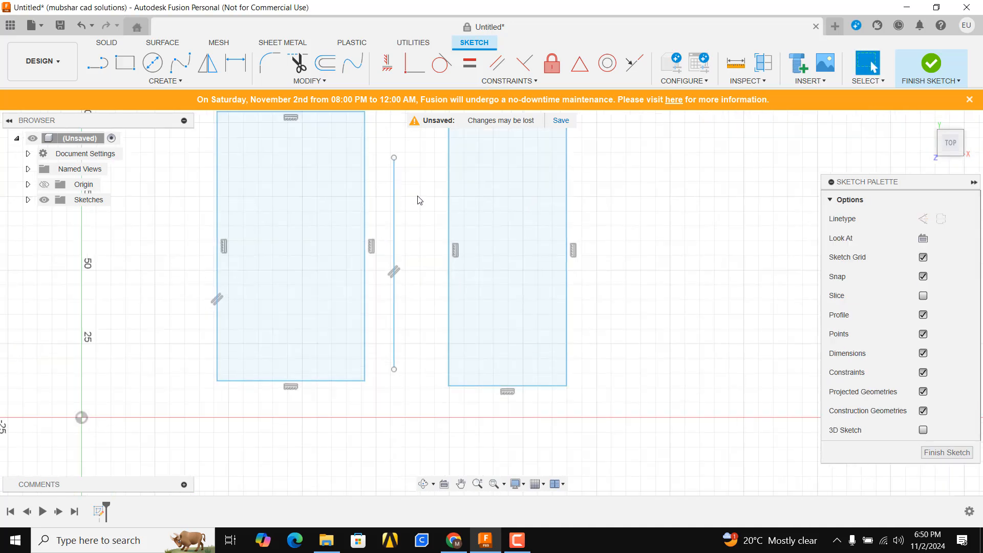
# - Apply a Symmetry constraint to the two rectangles' facing vertical edges, using the vertical line between them as the axis
pyautogui.scroll(-1, 376, 207)
pyautogui.moveTo(381, 211); pyautogui.dragTo(351, 240, button='middle')
pyautogui.click(367, 241)
pyautogui.click(379, 244)
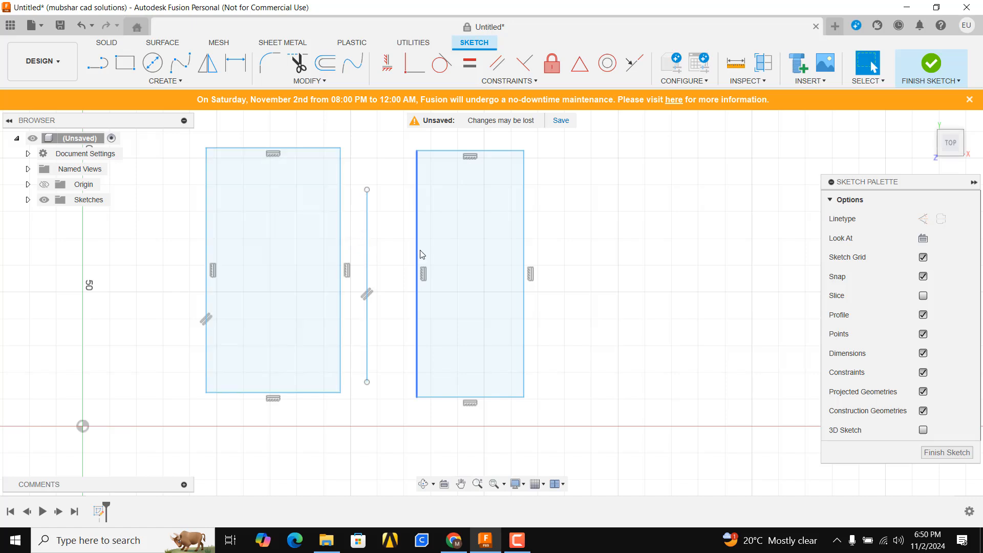
pyautogui.scroll(-2, 386, 257)
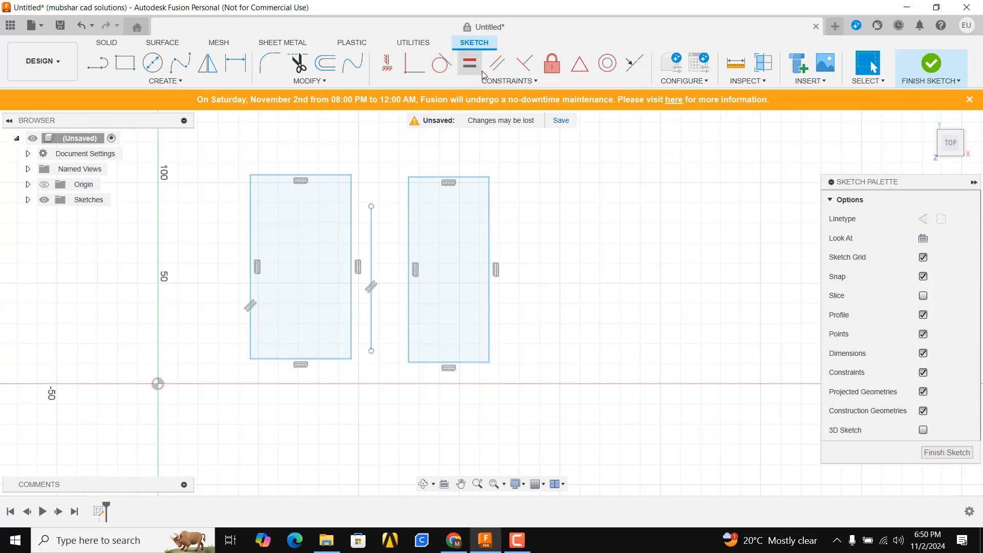
pyautogui.click(450, 80)
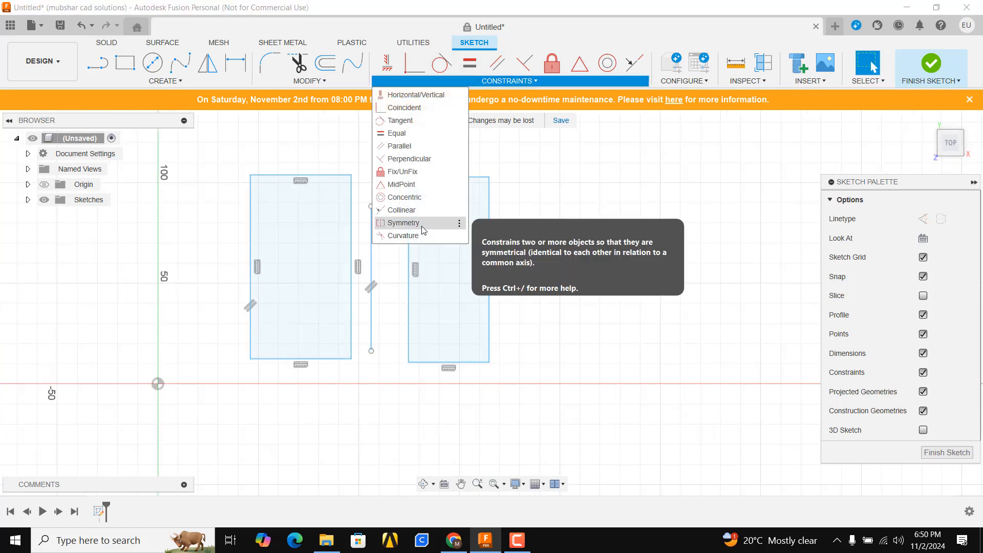
pyautogui.click(403, 223)
pyautogui.click(352, 247)
pyautogui.click(408, 241)
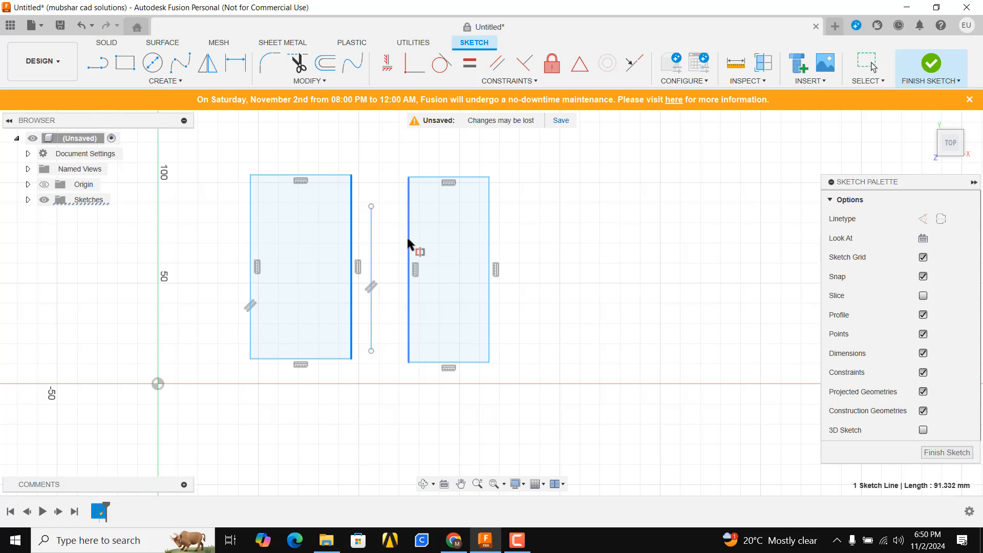
pyautogui.click(372, 241)
pyautogui.scroll(2, 372, 242)
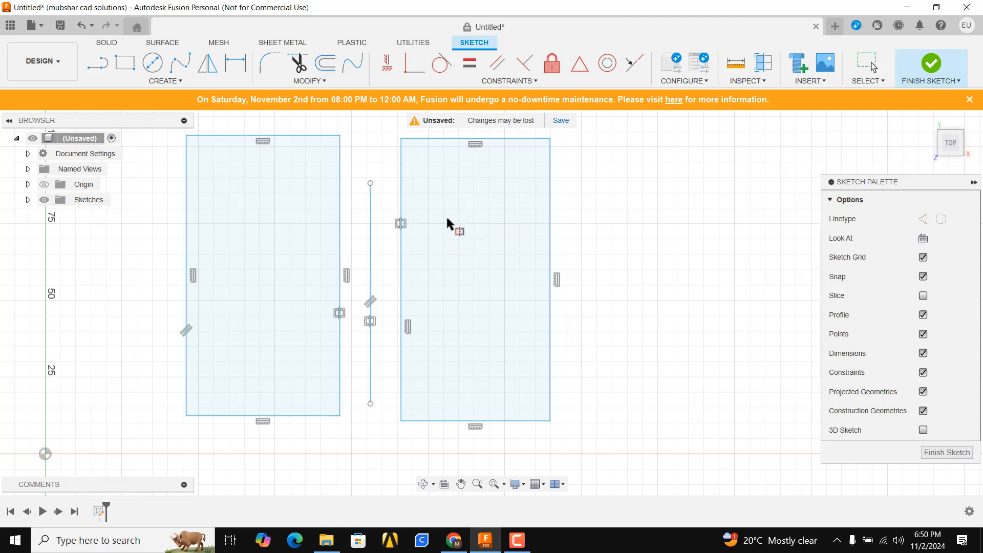
pyautogui.scroll(-5, 445, 215)
pyautogui.scroll(3, 401, 259)
pyautogui.scroll(-2, 428, 200)
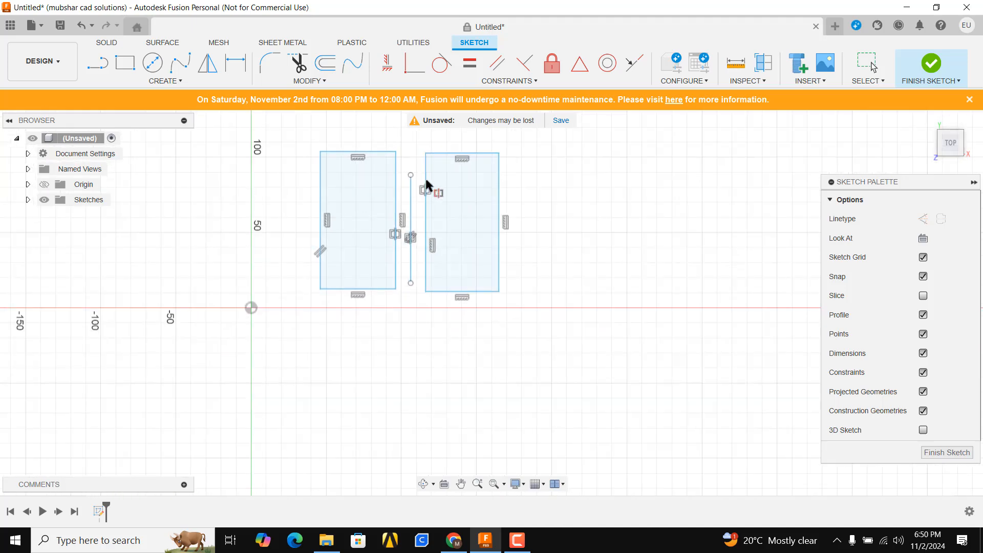
pyautogui.click(500, 82)
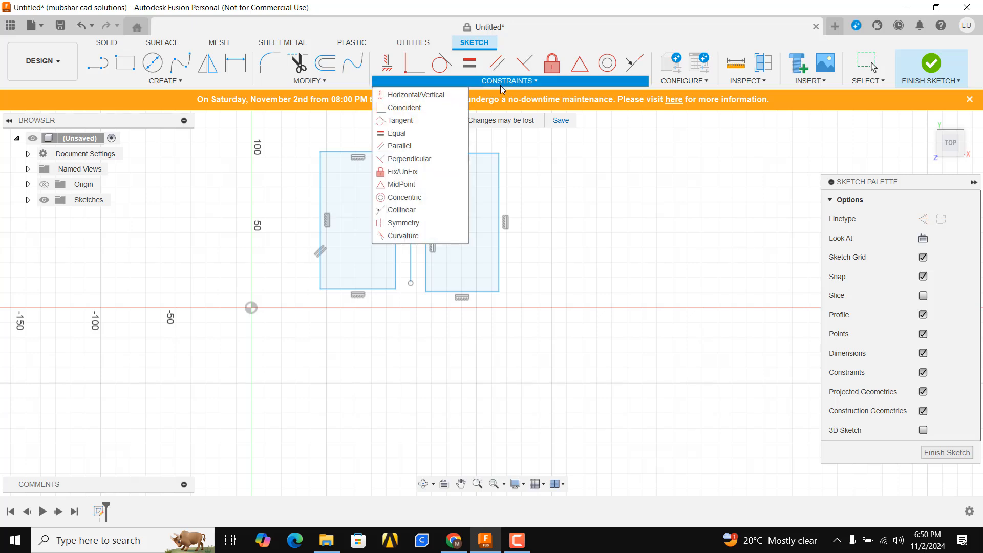
pyautogui.scroll(-2, 232, 309)
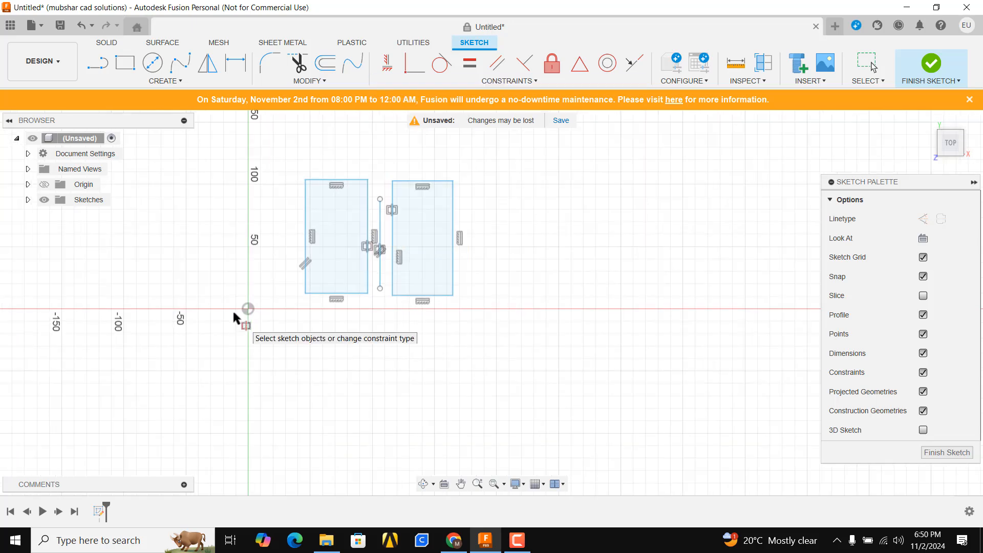
# - Sketch an open S-shaped spline through four points in the empty area right of the rectangles
pyautogui.moveTo(425, 329); pyautogui.dragTo(138, 351, button='middle')
pyautogui.scroll(2, 138, 351)
pyautogui.click(186, 66)
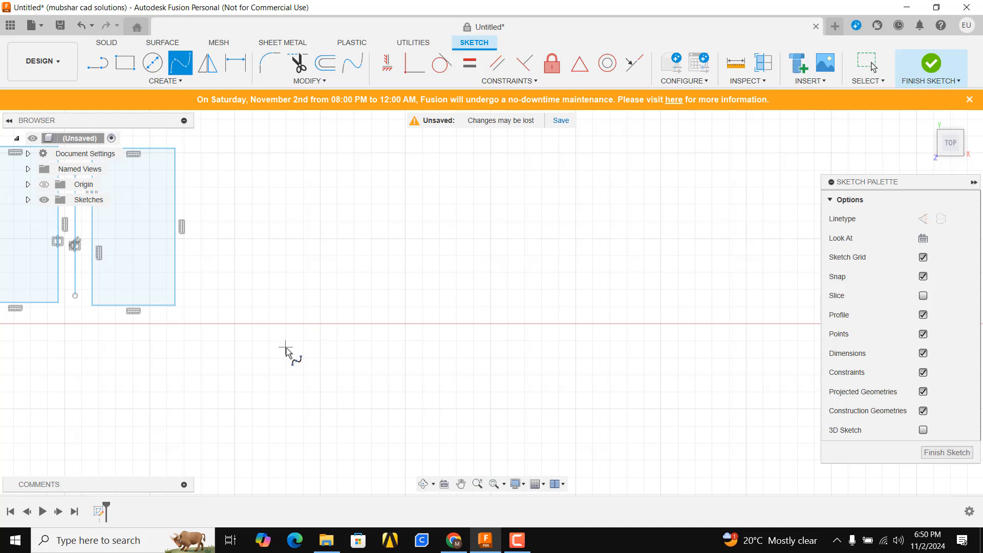
pyautogui.click(286, 347)
pyautogui.click(336, 193)
pyautogui.click(486, 384)
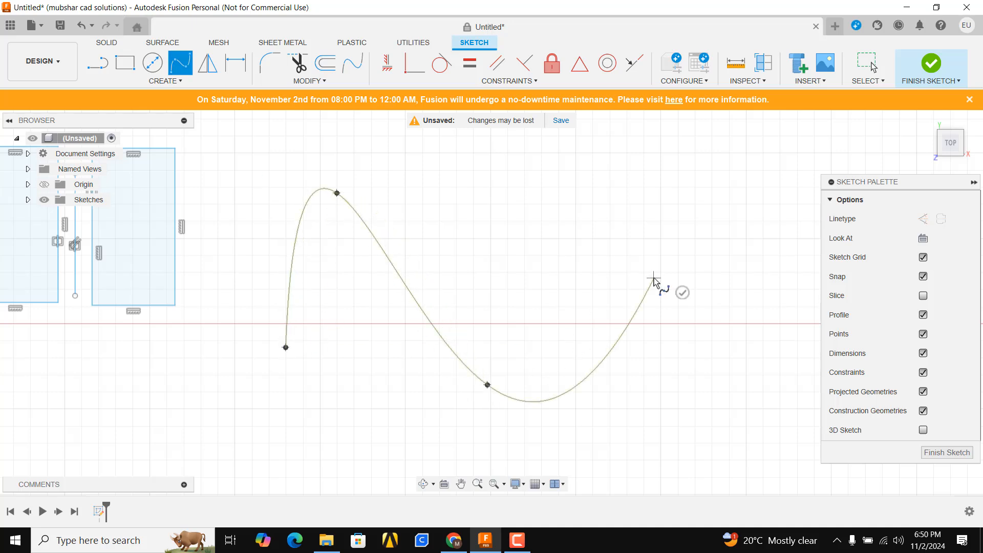
pyautogui.doubleClick(654, 278)
pyautogui.click(722, 353)
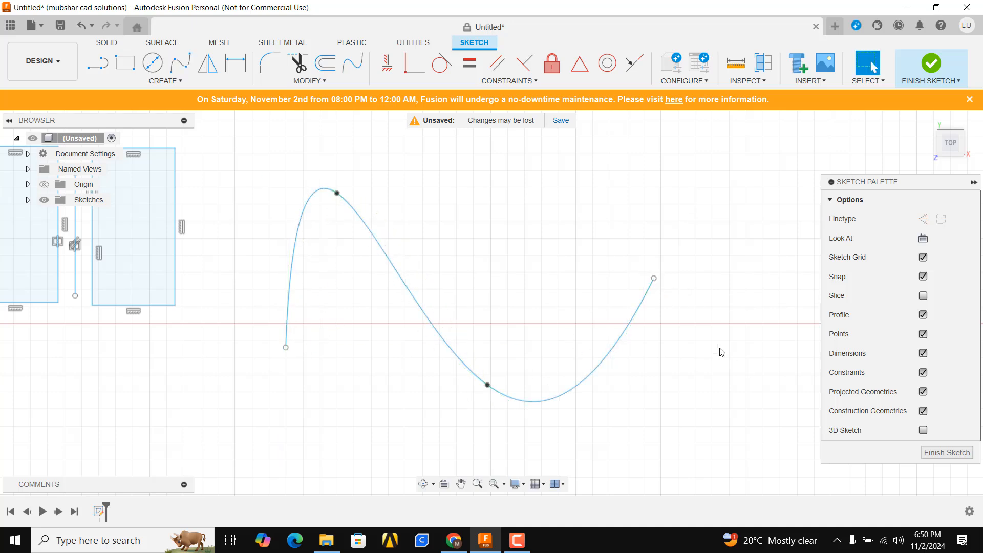
# - Sketch a second open four-point spline starting at the first spline's right endpoint and extending to the upper right
pyautogui.moveTo(721, 352)
pyautogui.mouseDown(button='middle')
pyautogui.moveTo(504, 367)
pyautogui.moveTo(510, 305)
pyautogui.mouseUp(button='middle')
pyautogui.click(187, 57)
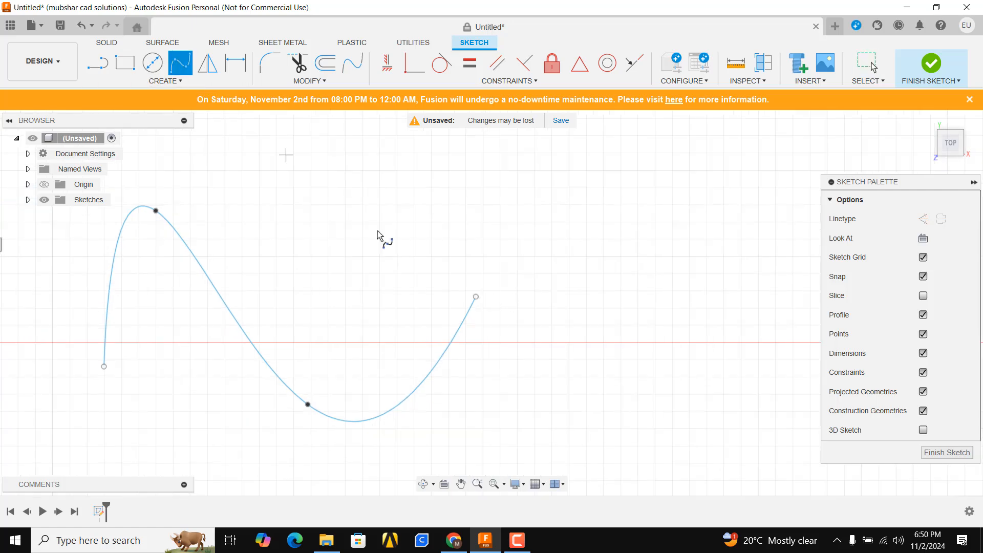
pyautogui.click(476, 296)
pyautogui.click(567, 247)
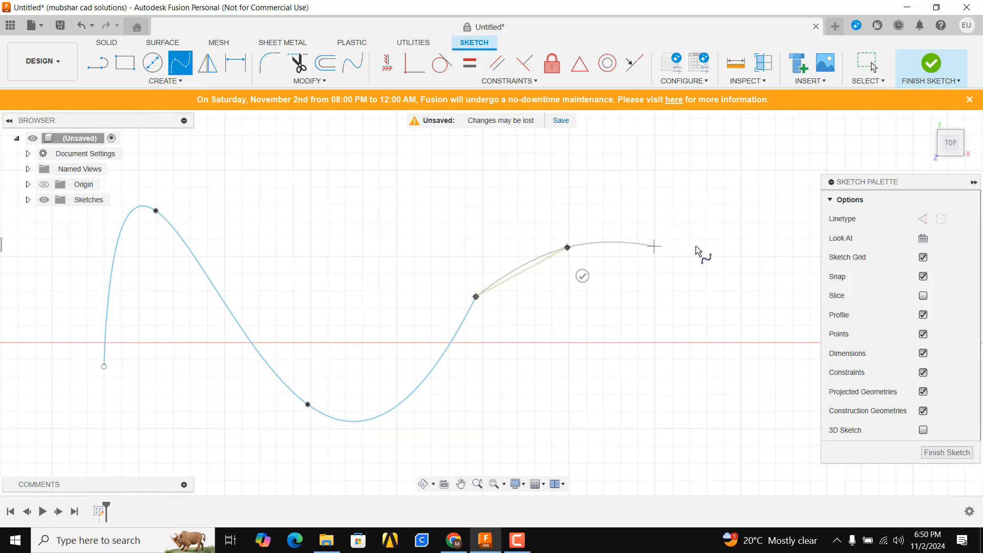
pyautogui.click(793, 244)
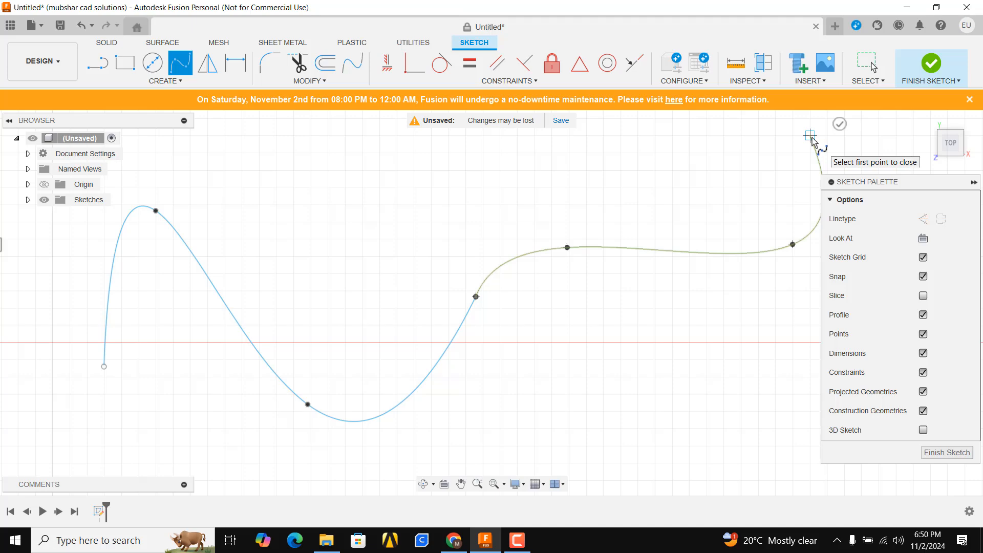
pyautogui.doubleClick(810, 136)
pyautogui.click(500, 308)
pyautogui.scroll(6, 501, 302)
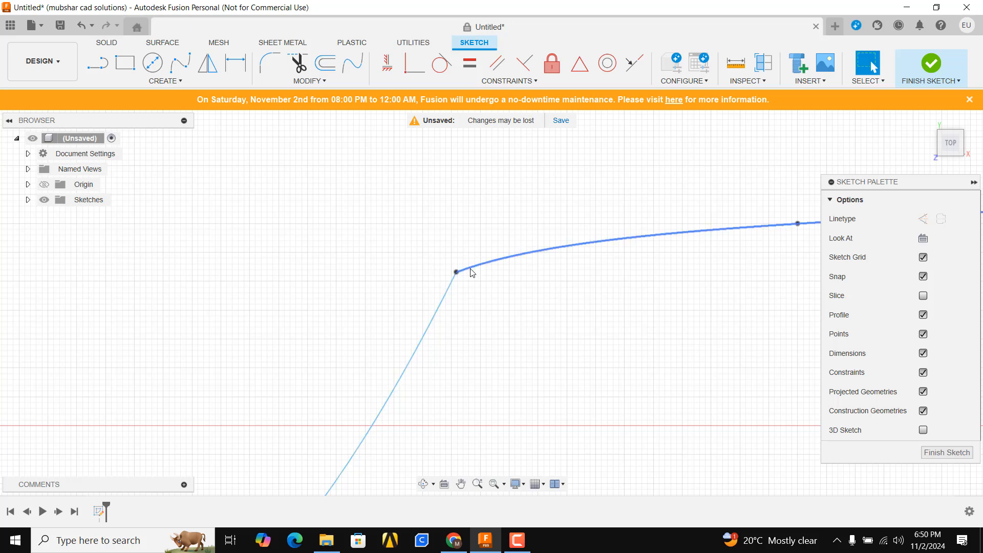
# - Apply a Curvature constraint between the two connected splines, selecting the lower-left spline first and the upper-right spline second
pyautogui.click(498, 83)
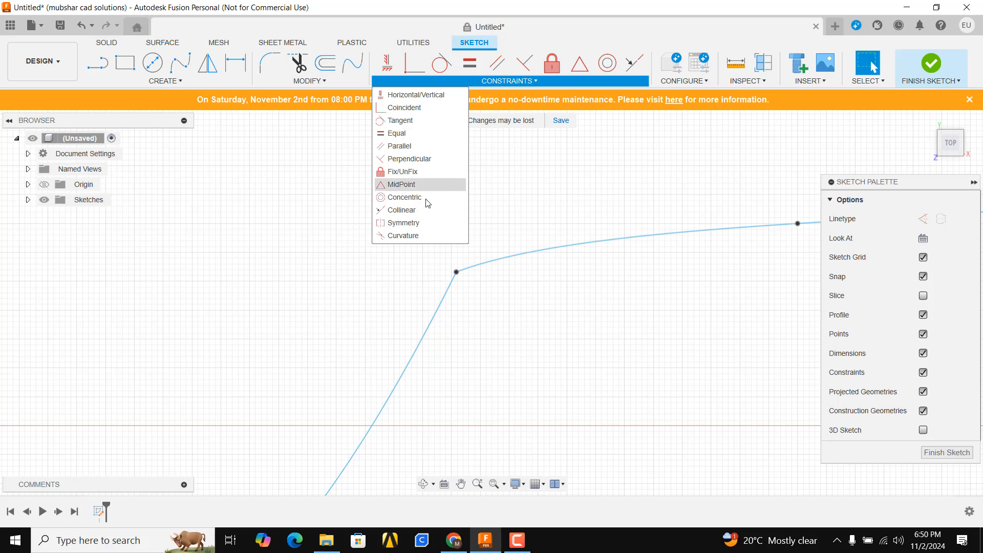
pyautogui.click(454, 235)
pyautogui.click(434, 318)
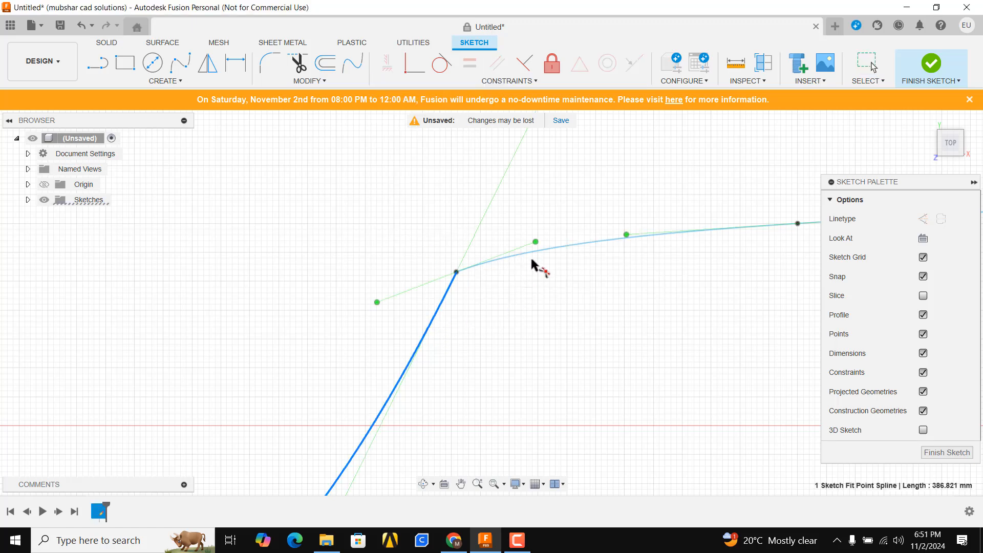
pyautogui.click(533, 251)
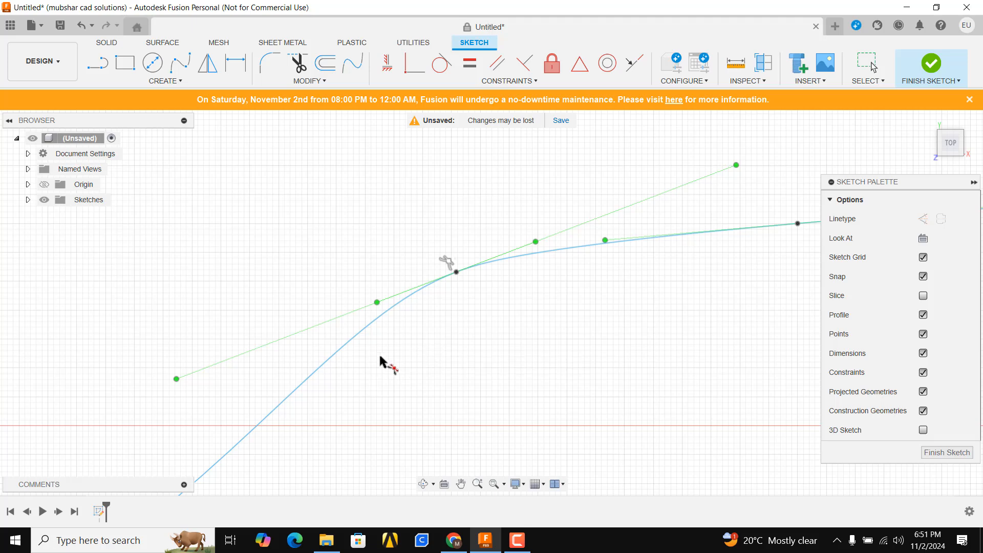
pyautogui.scroll(-2, 380, 362)
pyautogui.moveTo(378, 360); pyautogui.dragTo(413, 298, button='middle')
pyautogui.scroll(-2, 417, 294)
pyautogui.scroll(3, 441, 275)
pyautogui.scroll(3, 506, 239)
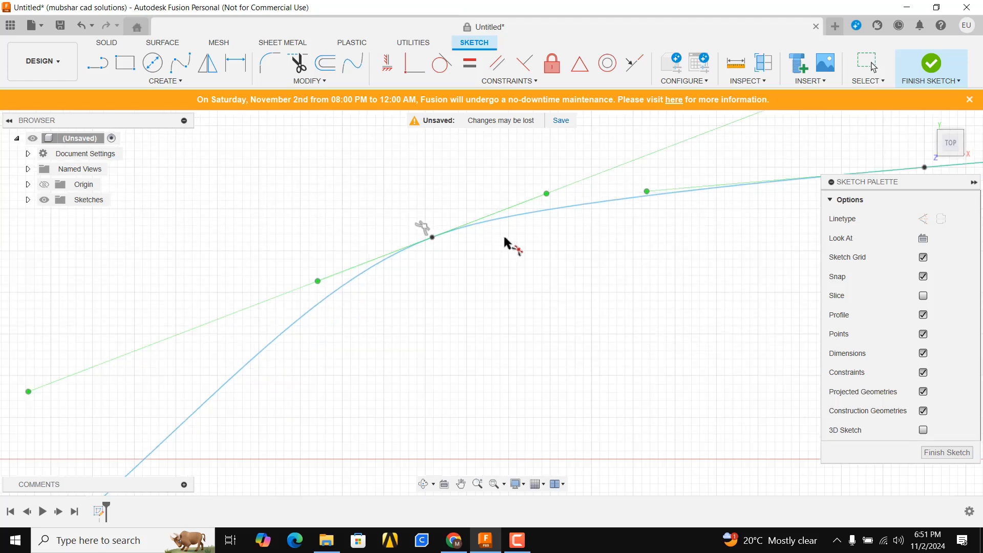
pyautogui.scroll(-2, 500, 239)
pyautogui.scroll(-2, 493, 258)
pyautogui.press('Escape')
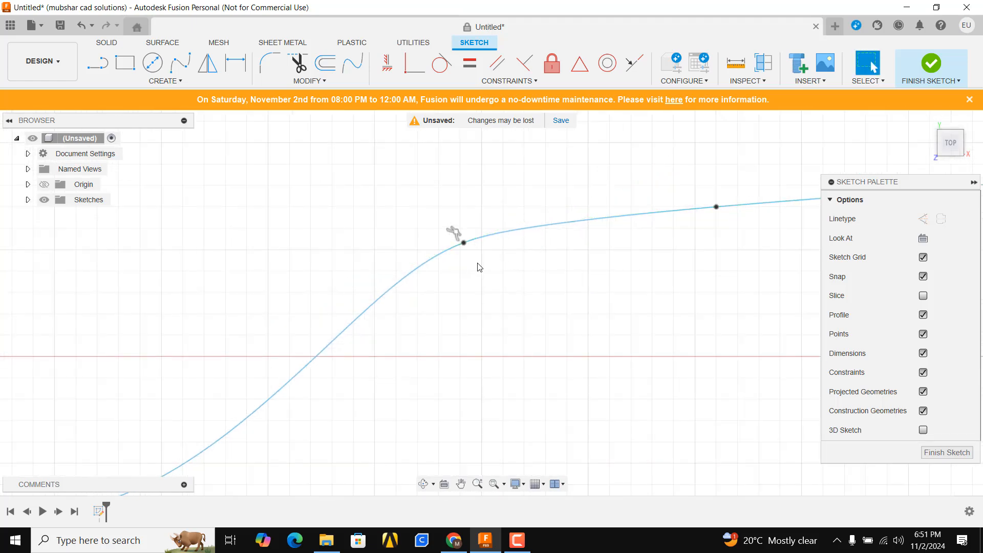
# - Undo the Curvature constraint and reapply it to the two connected splines, selecting the upper-right spline first and the lower-left spline second
pyautogui.scroll(2, 520, 276)
pyautogui.click(507, 81)
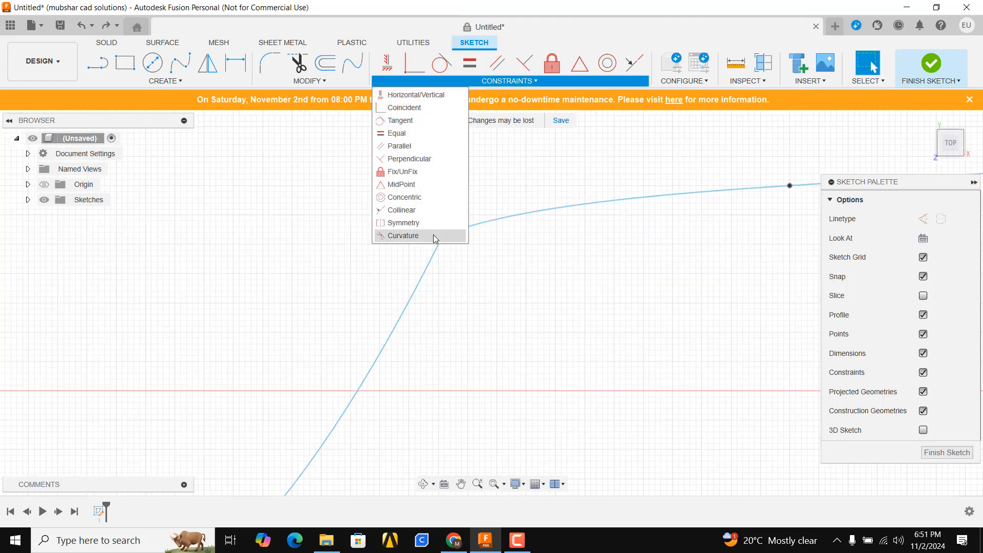
pyautogui.click(404, 236)
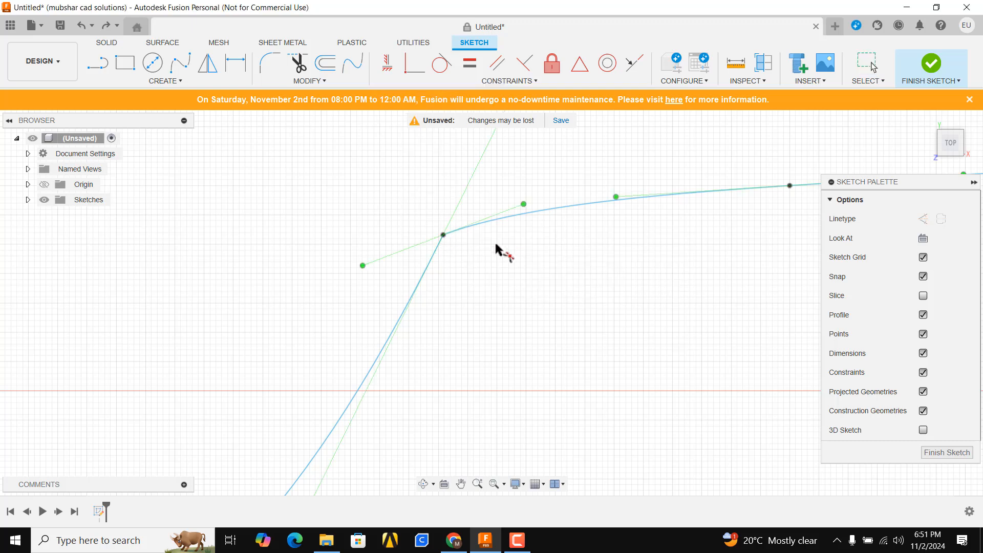
pyautogui.click(533, 214)
pyautogui.click(437, 259)
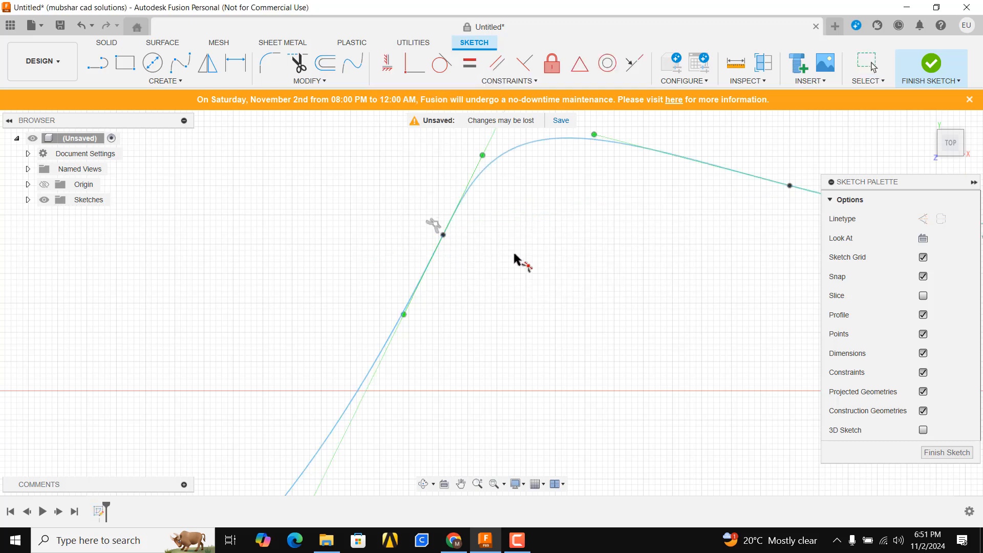
pyautogui.press('Escape')
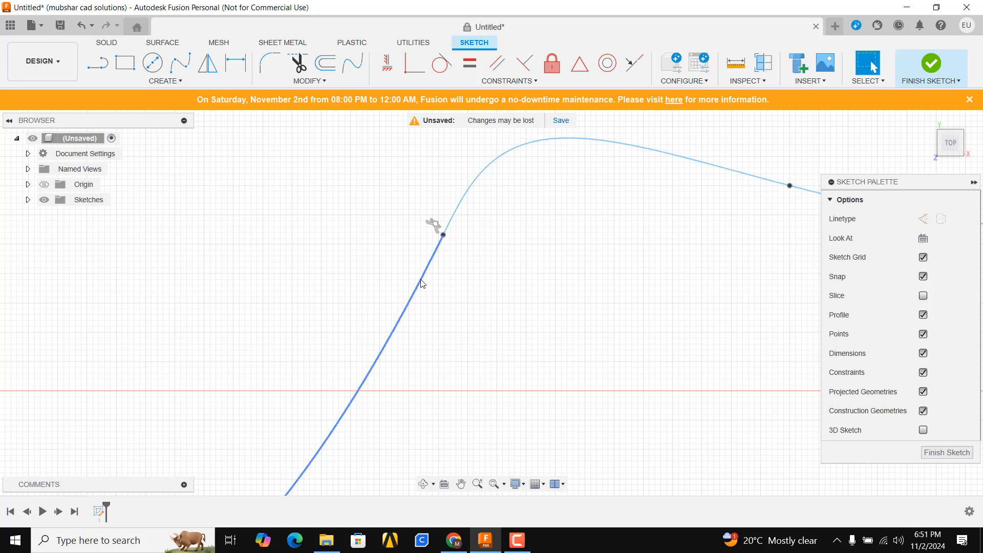
# - Examine the curve's transition at the splines' shared point and across their full length, and review the available constraint types
pyautogui.scroll(-2, 380, 275)
pyautogui.scroll(-3, 379, 272)
pyautogui.scroll(5, 392, 302)
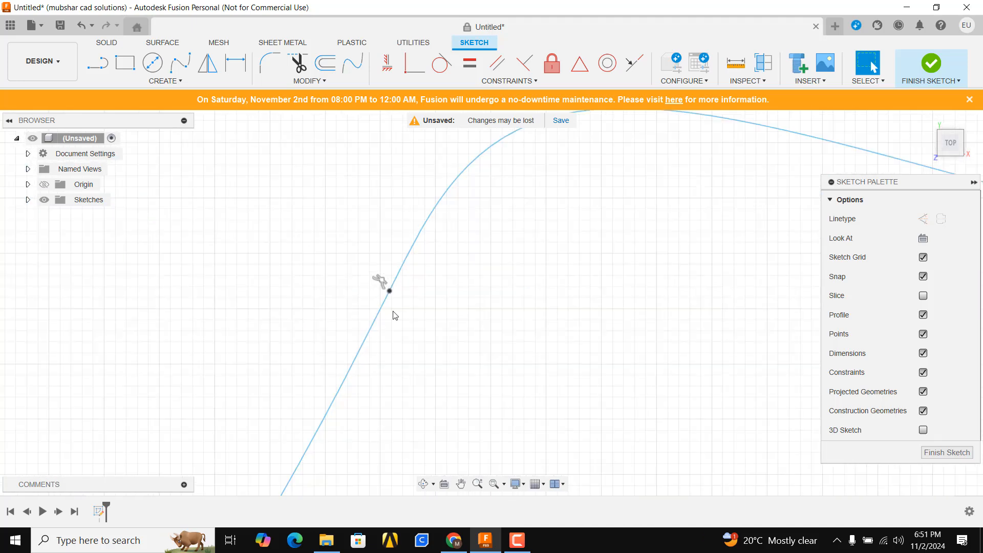
pyautogui.scroll(-3, 395, 315)
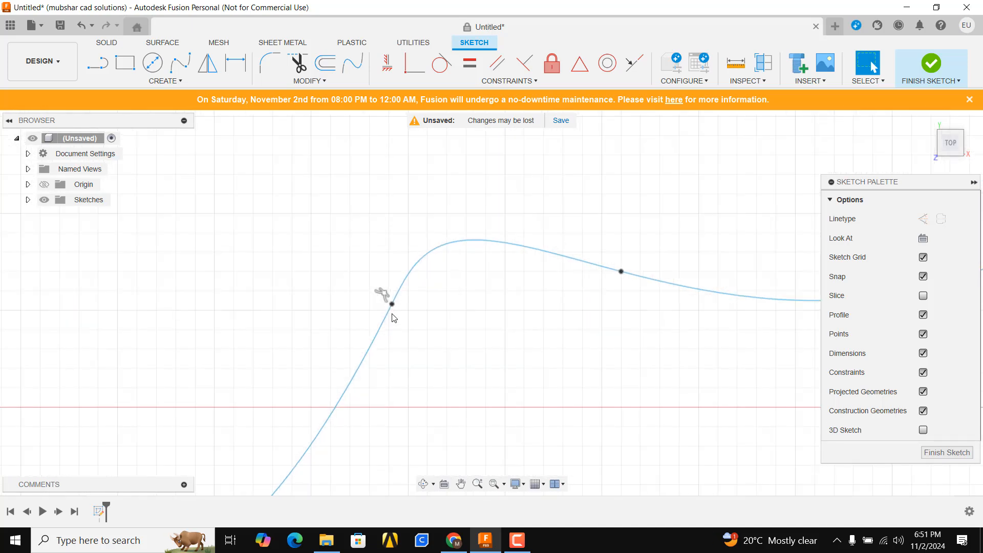
pyautogui.scroll(2, 402, 309)
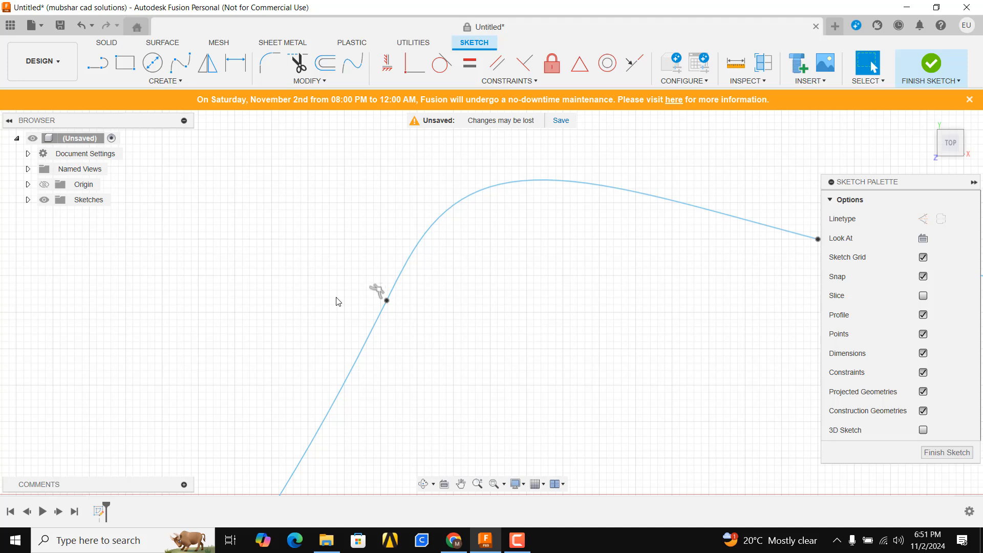
pyautogui.scroll(-5, 359, 302)
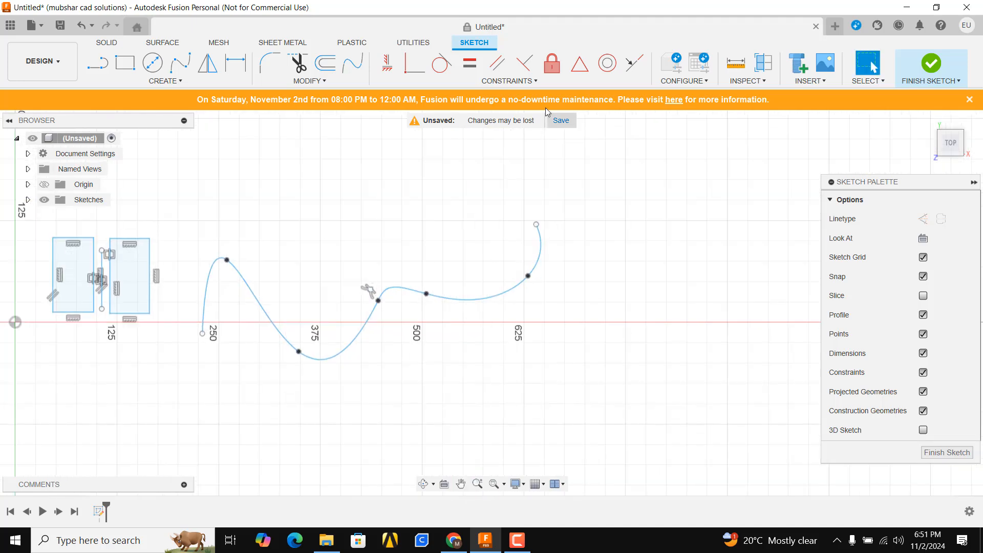
pyautogui.click(511, 82)
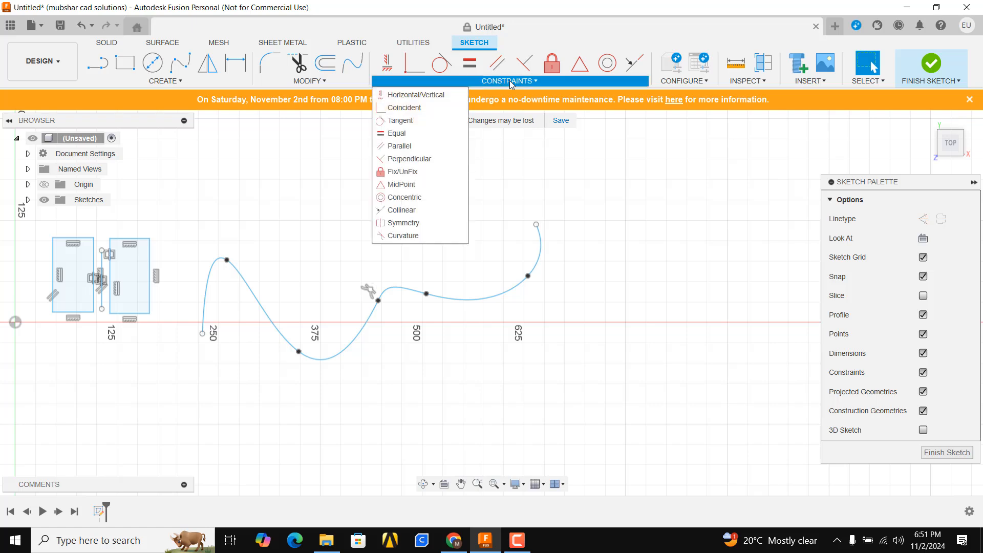